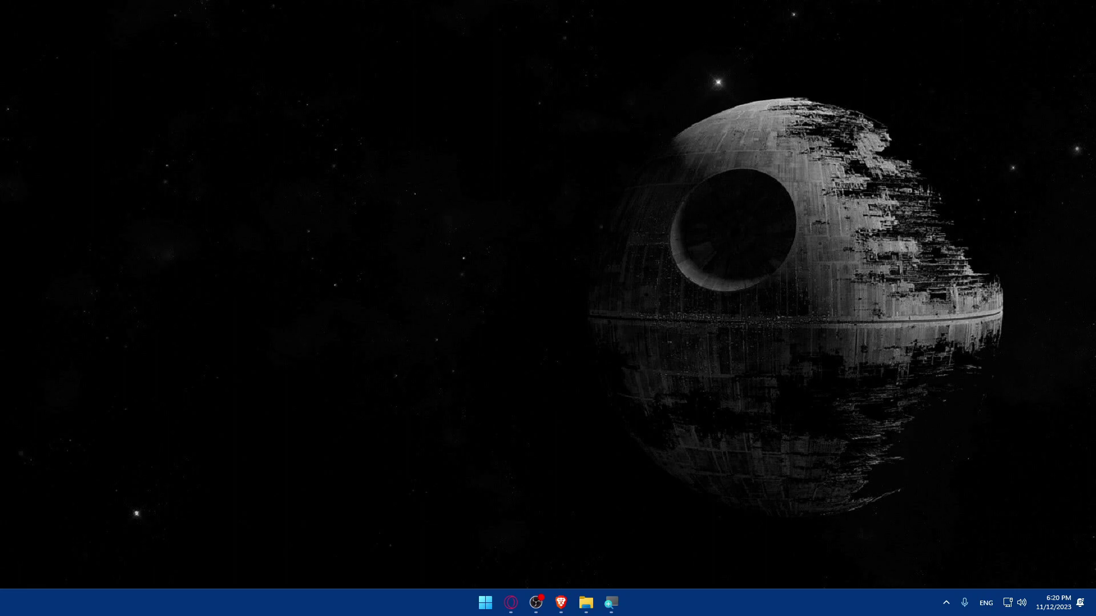
- Launch Brave and load tiktok.com
click(561, 602)
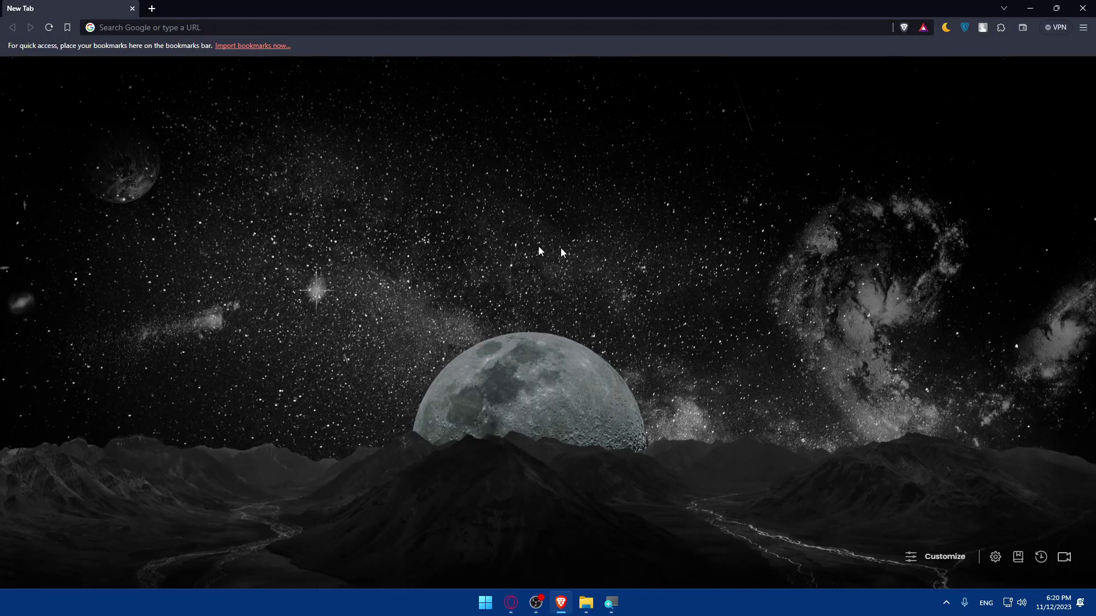
click(275, 28)
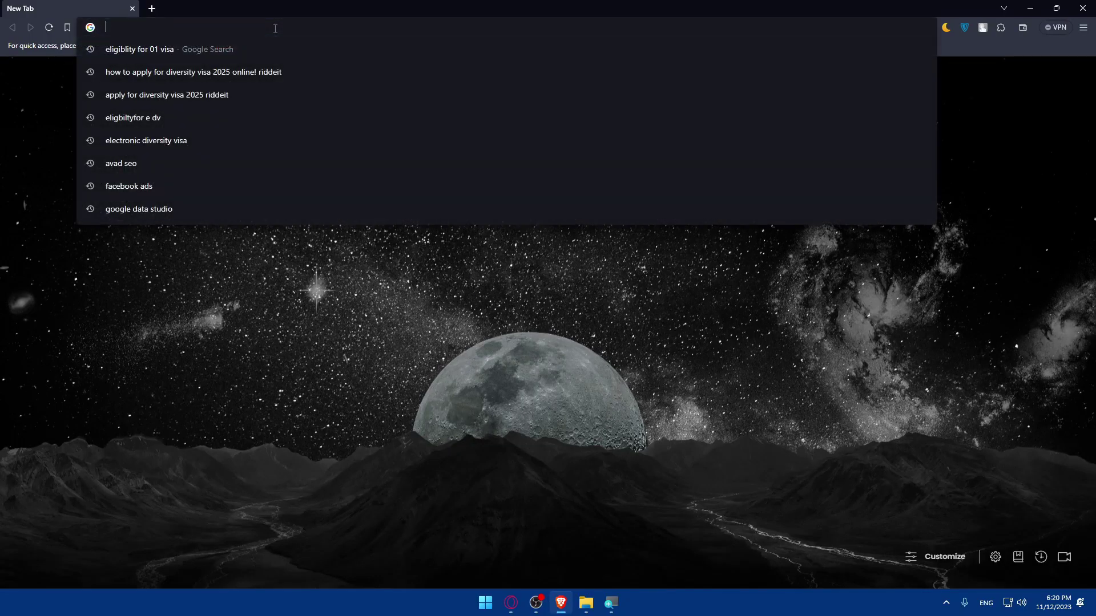
text(tiktok.com)
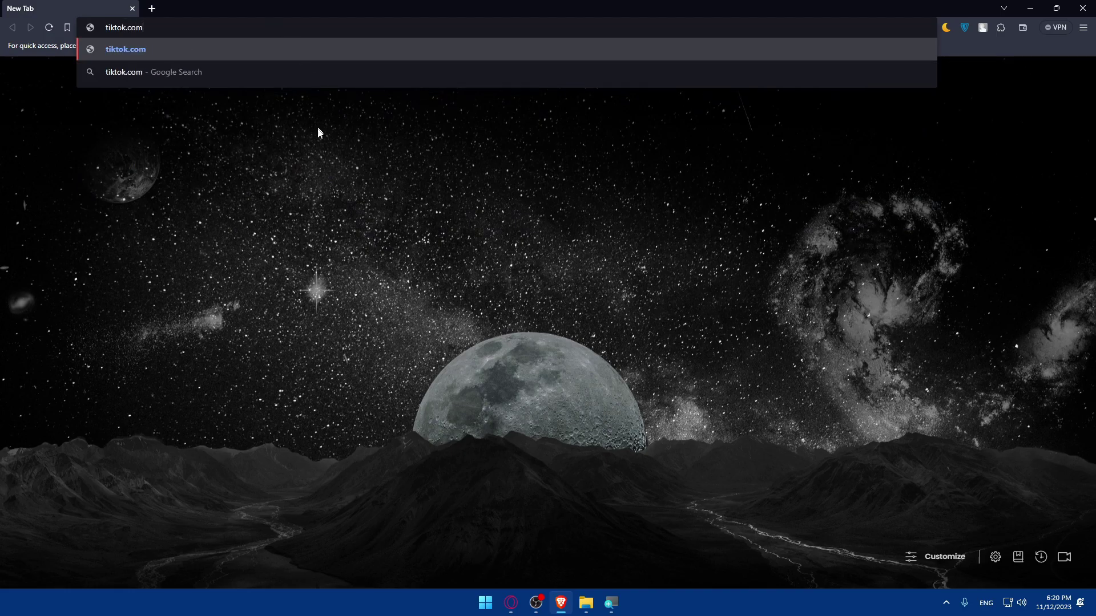
key(Return)
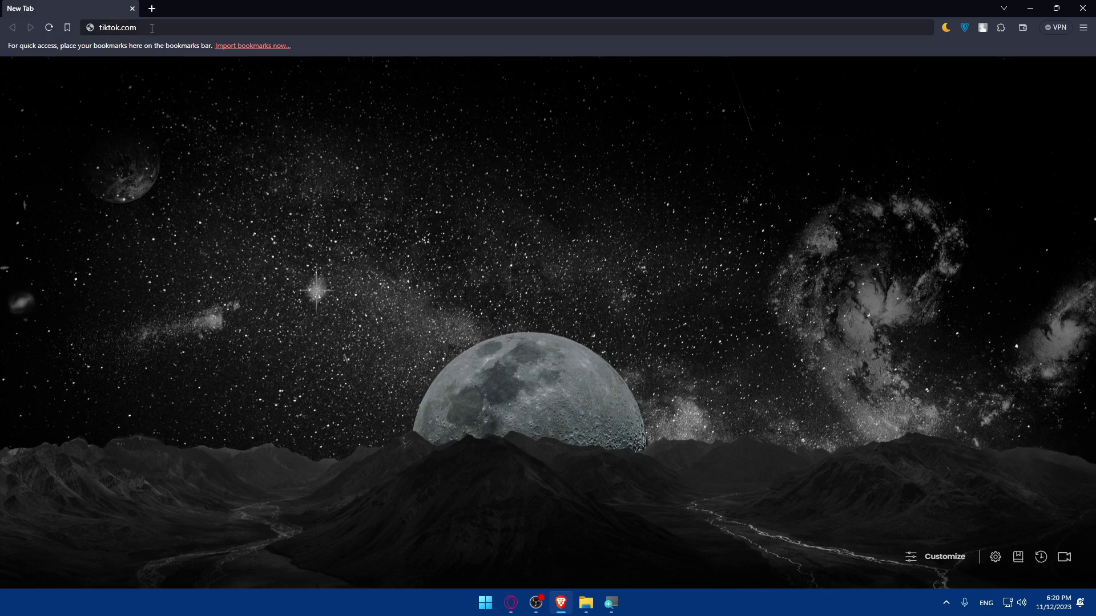
- In a new tab, search Google for 'tiktok creator fund criteria'
click(186, 19)
drag(186, 19, 67, 29)
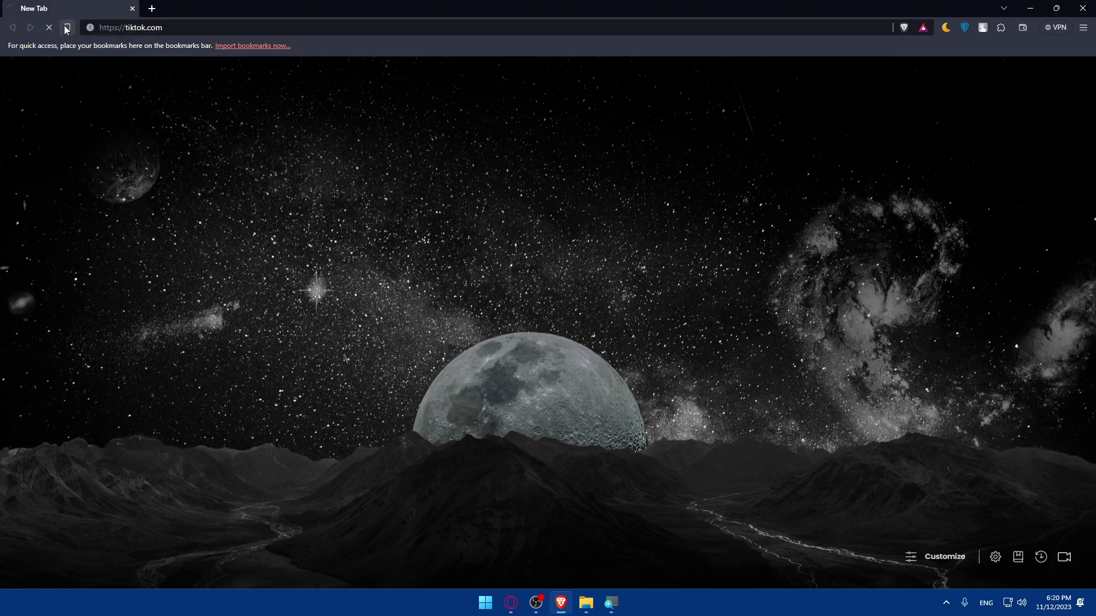
click(152, 9)
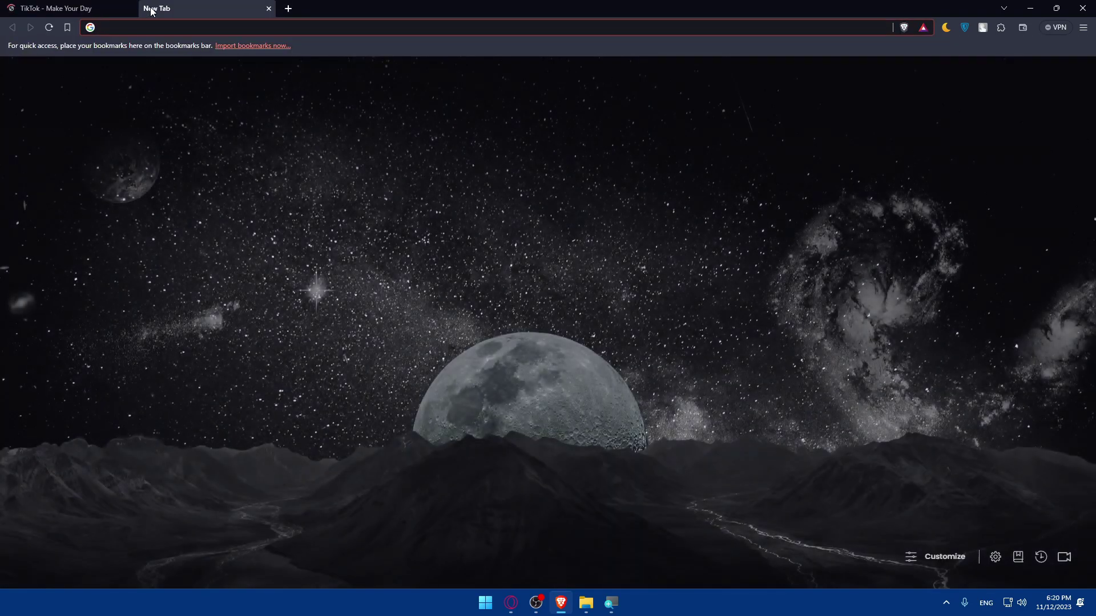
text(tiktok )
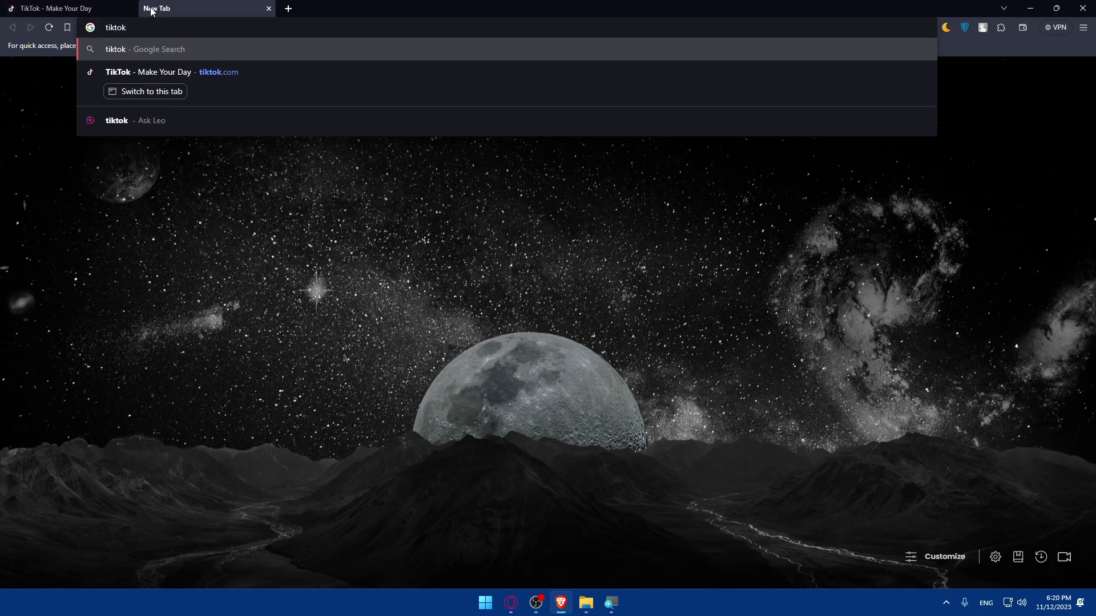
text(creator )
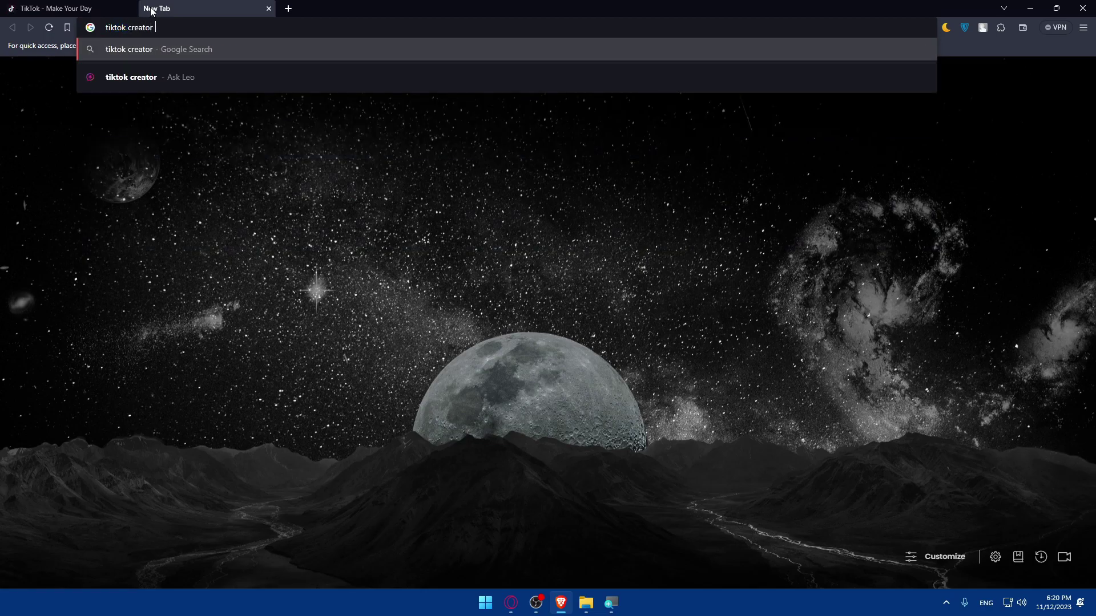
text(fund )
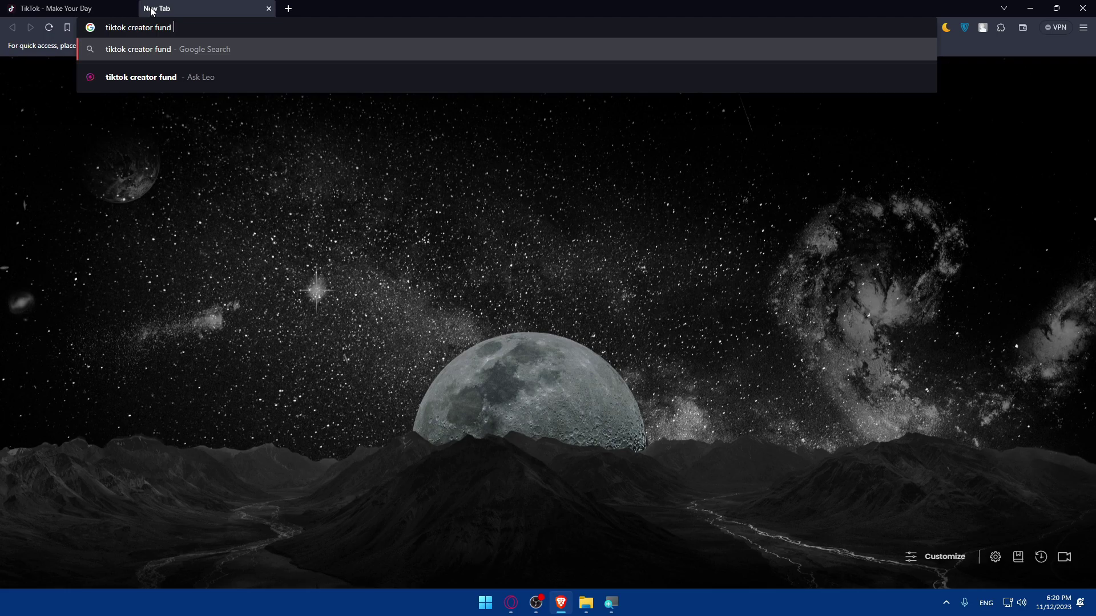
text(cret)
key(BackSpace)
key(BackSpace)
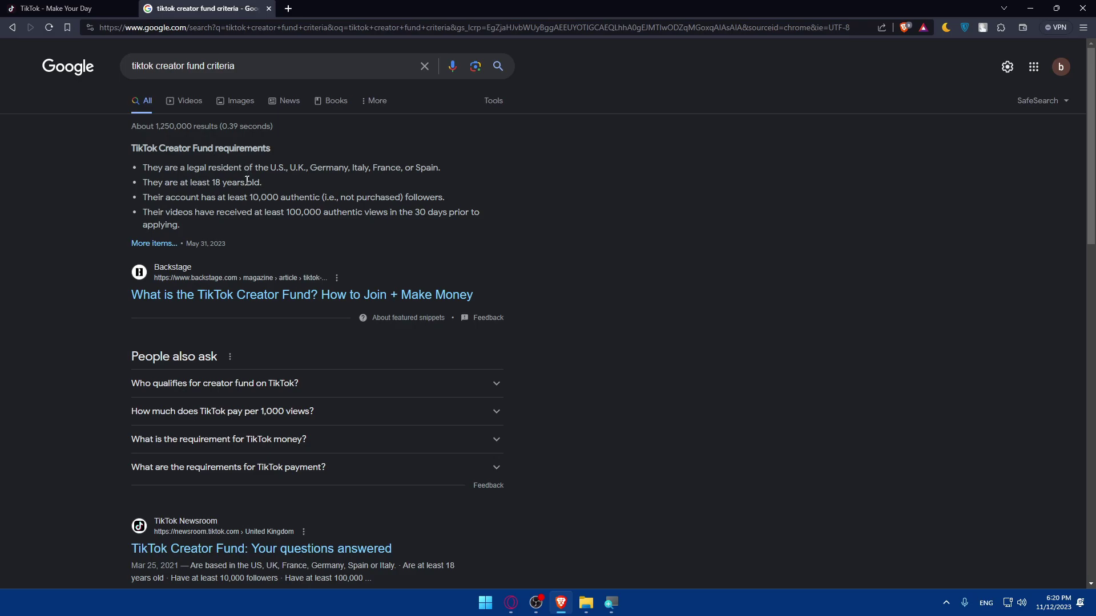
click(172, 243)
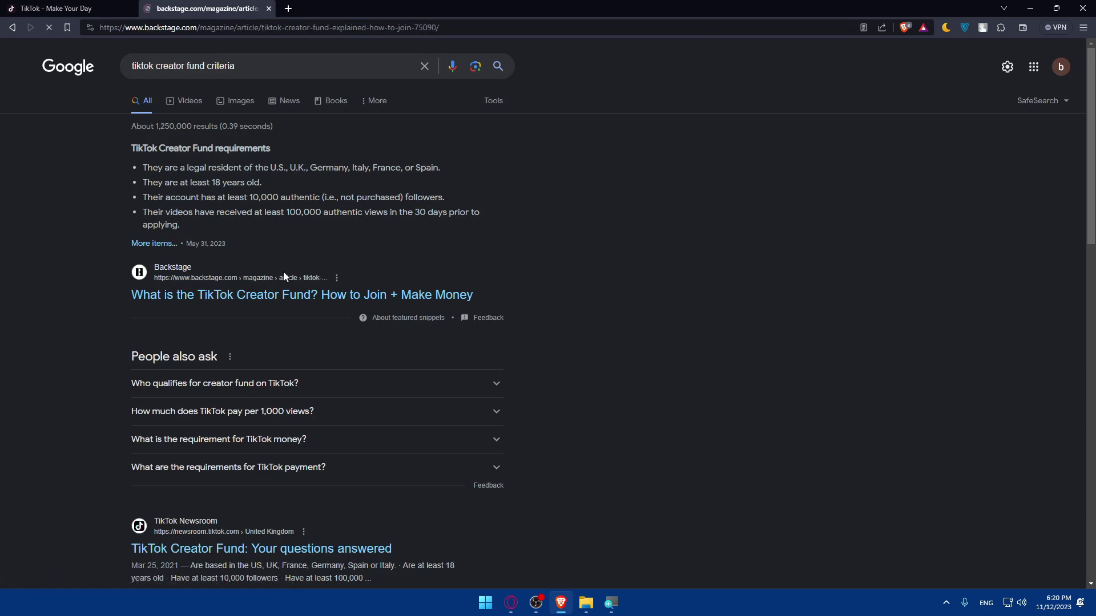
scroll(458, 260, down, 7)
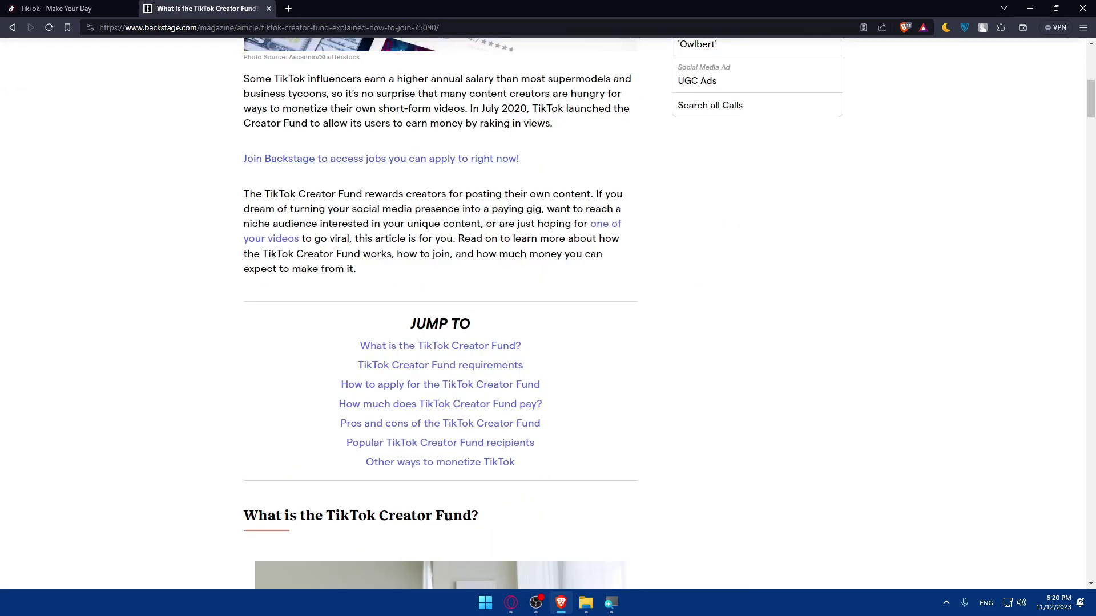
scroll(459, 261, up, 5)
scroll(459, 261, up, 3)
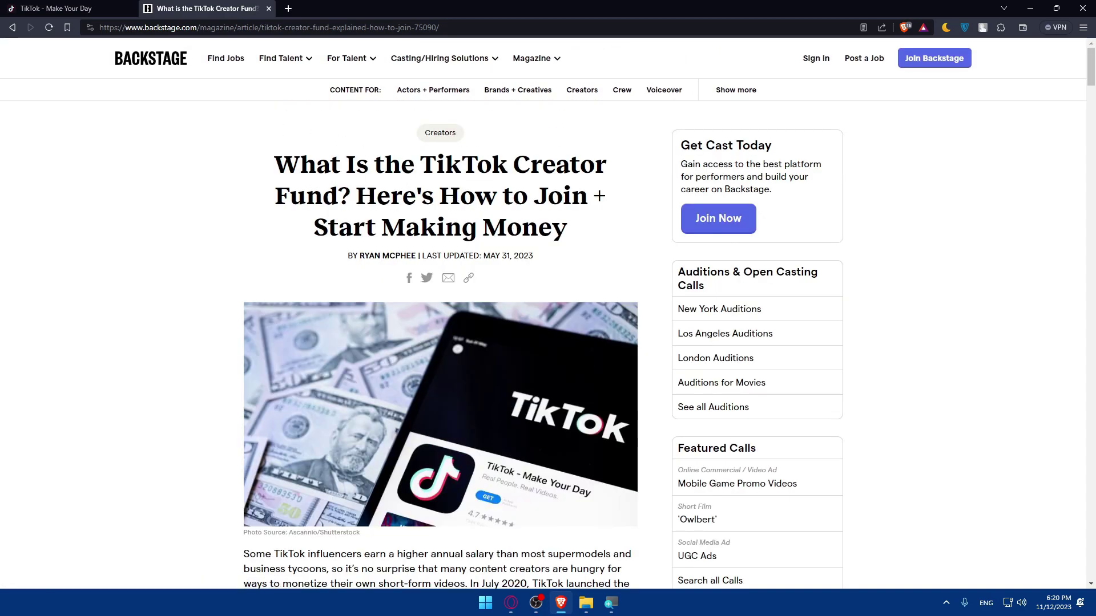
scroll(439, 215, down, 9)
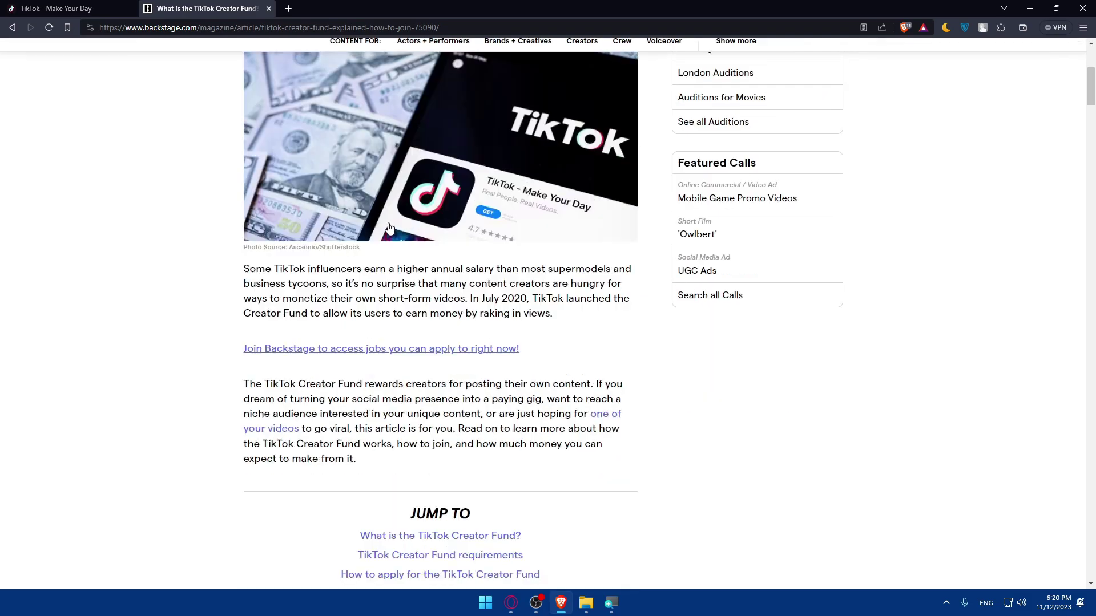
scroll(392, 224, down, 15)
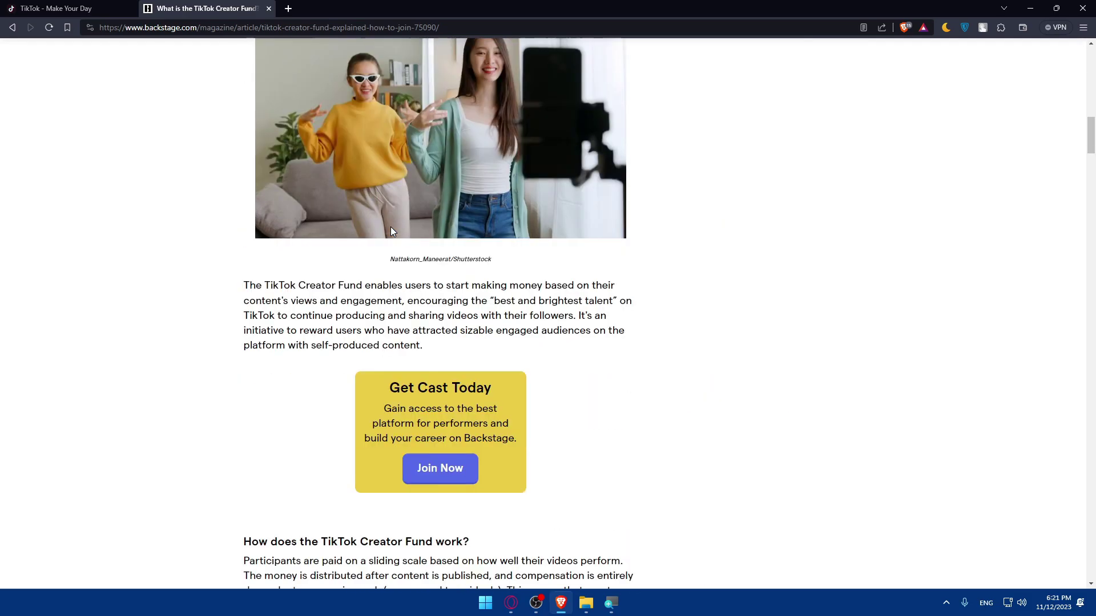
scroll(333, 123, down, 15)
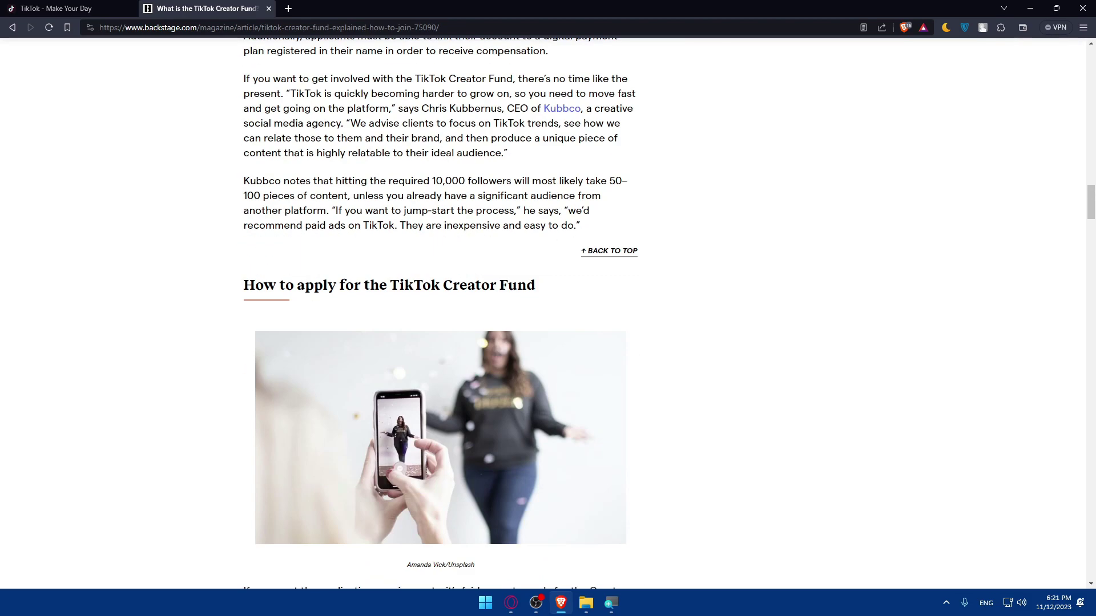
scroll(341, 174, down, 15)
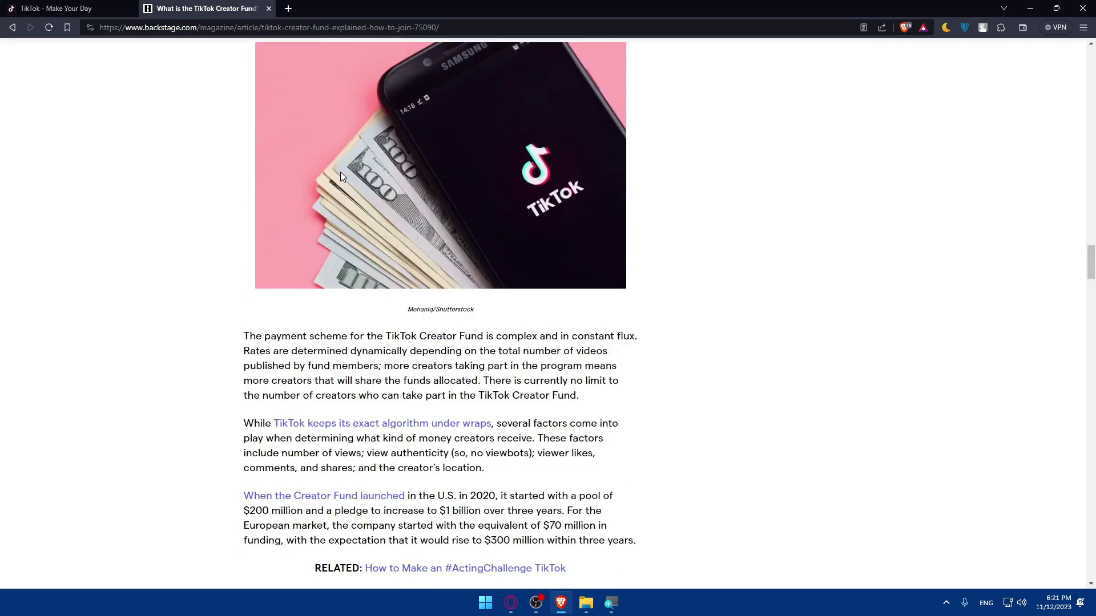
scroll(341, 174, up, 5)
scroll(343, 177, down, 20)
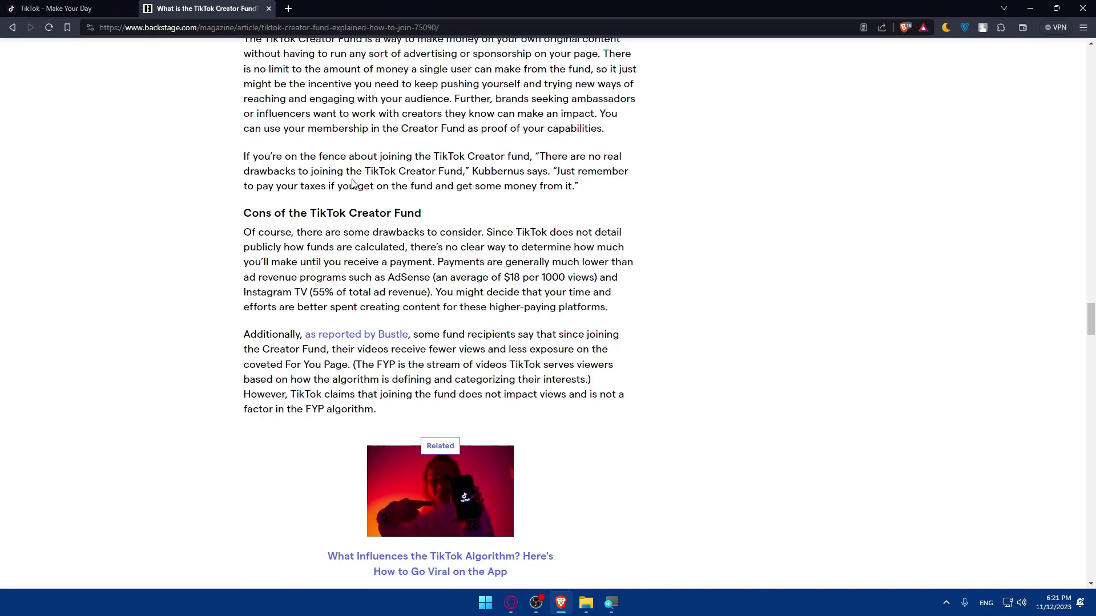
key(alt+Left)
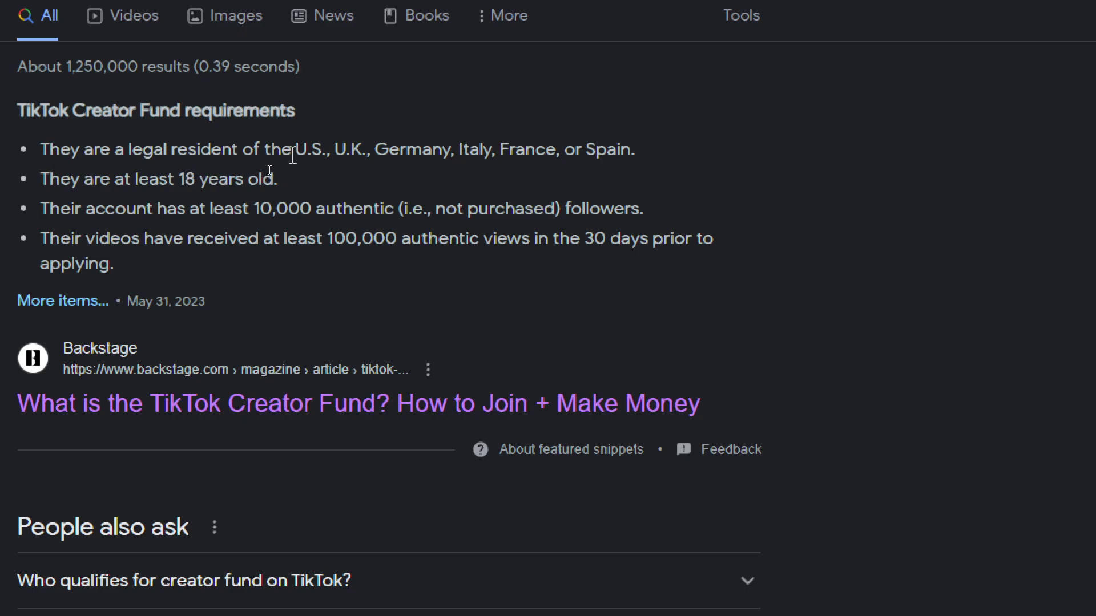
drag(294, 150, 360, 154)
click(37, 182)
double_click(186, 179)
click(83, 213)
drag(253, 210, 312, 212)
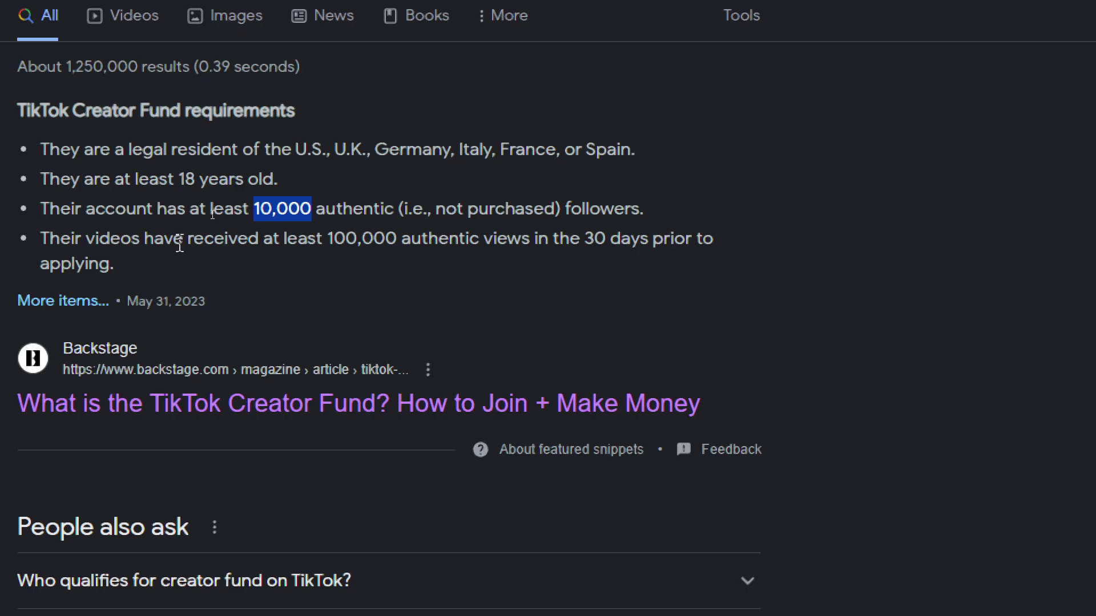
click(294, 239)
drag(327, 238, 396, 239)
click(330, 240)
click(417, 266)
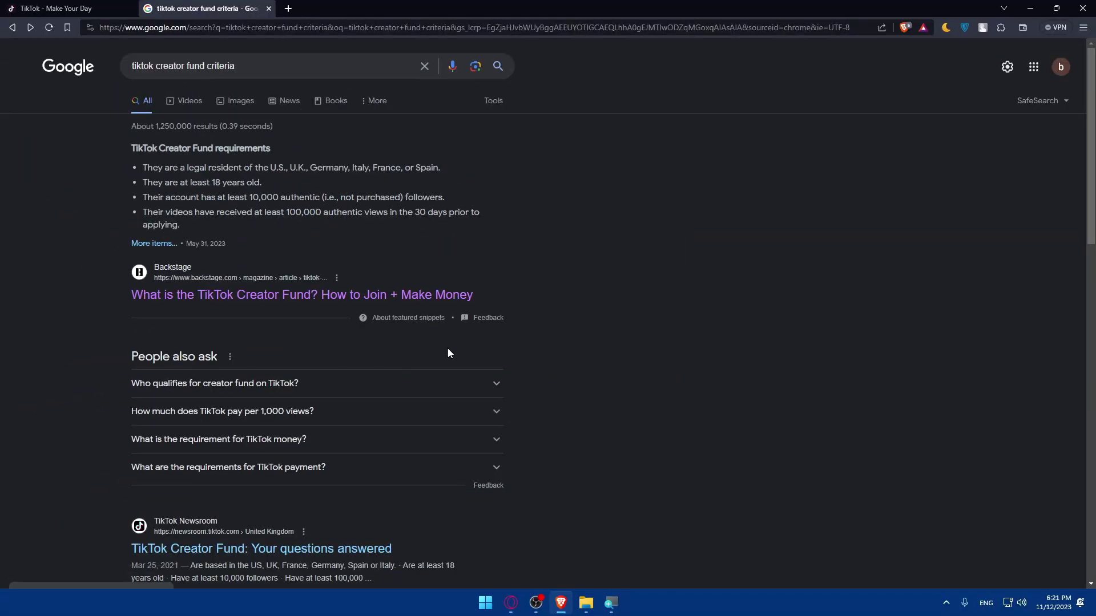
- Expand 'Who qualifies for creator fund on TikTok?' and highlight the eligibility answer
click(455, 382)
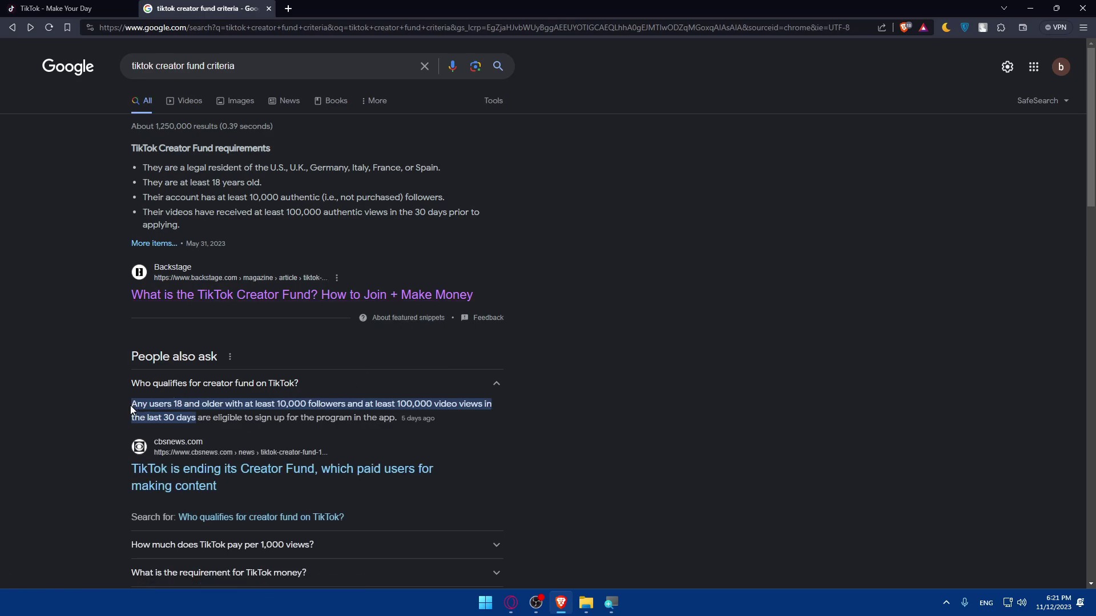
mouse_move(130, 405)
mouse_down()
mouse_move(130, 386)
mouse_move(117, 412)
mouse_up()
- Close the Google tab, return to the For You feed, dismiss the notification prompt and open the profile
click(268, 9)
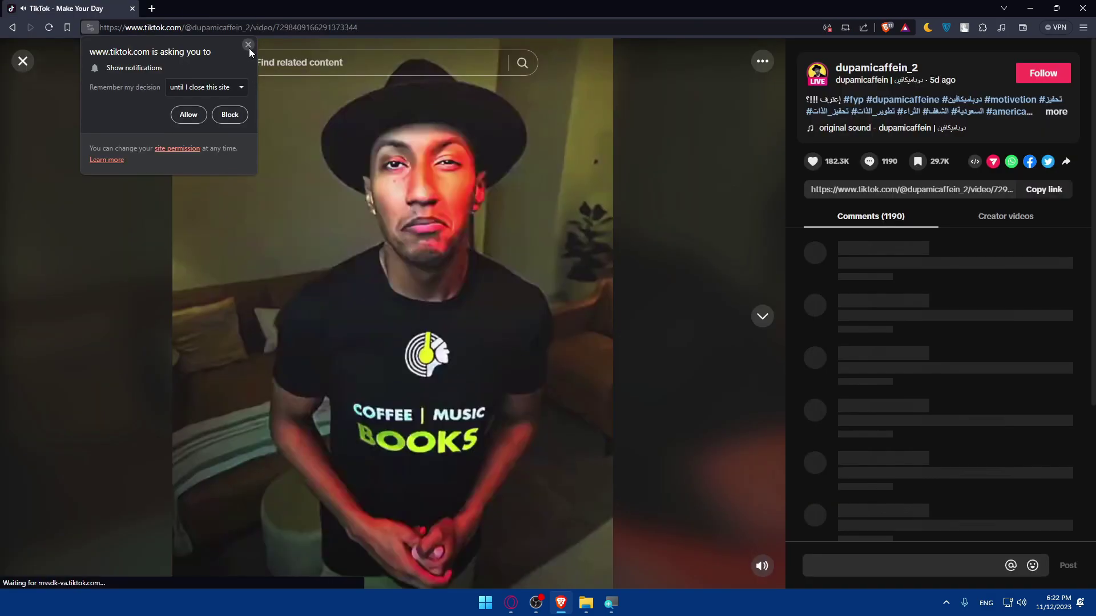
key(alt+Left)
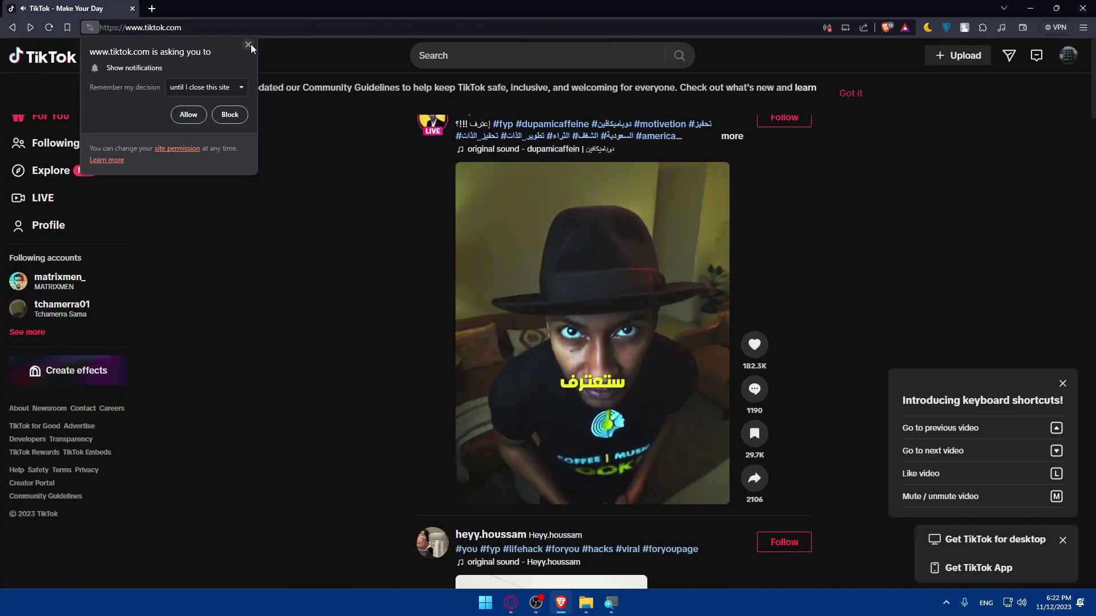
click(250, 45)
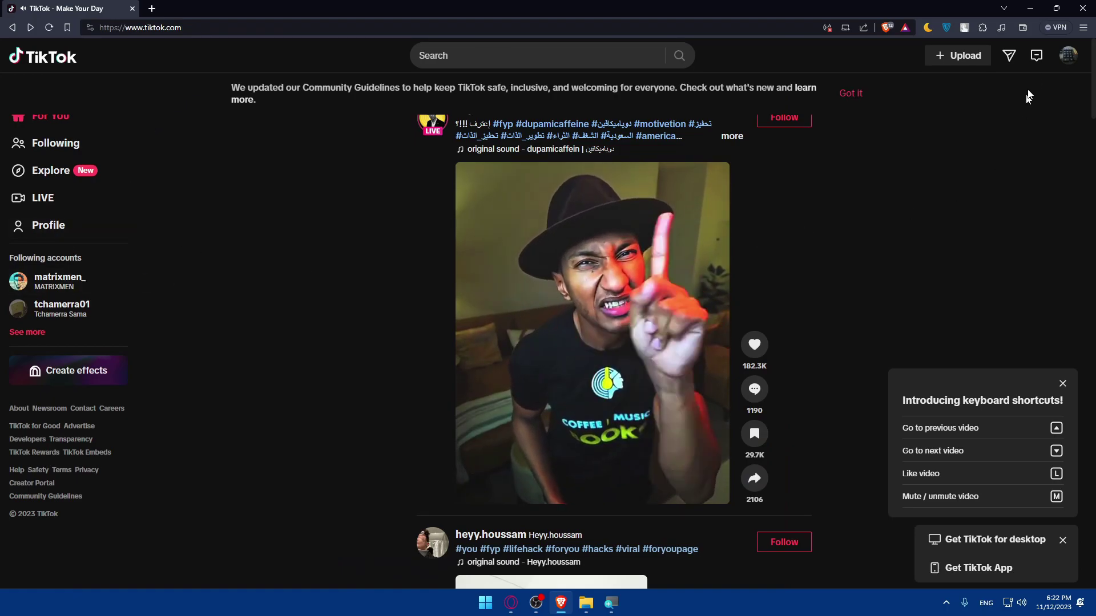
mouse_move(1068, 55)
click(1004, 88)
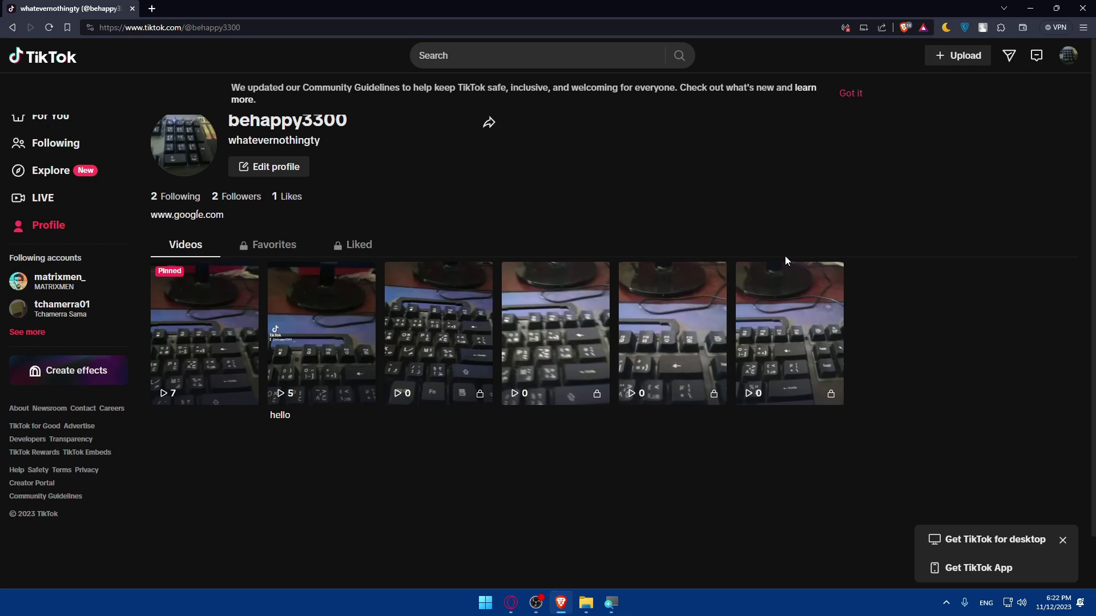
mouse_move(1069, 64)
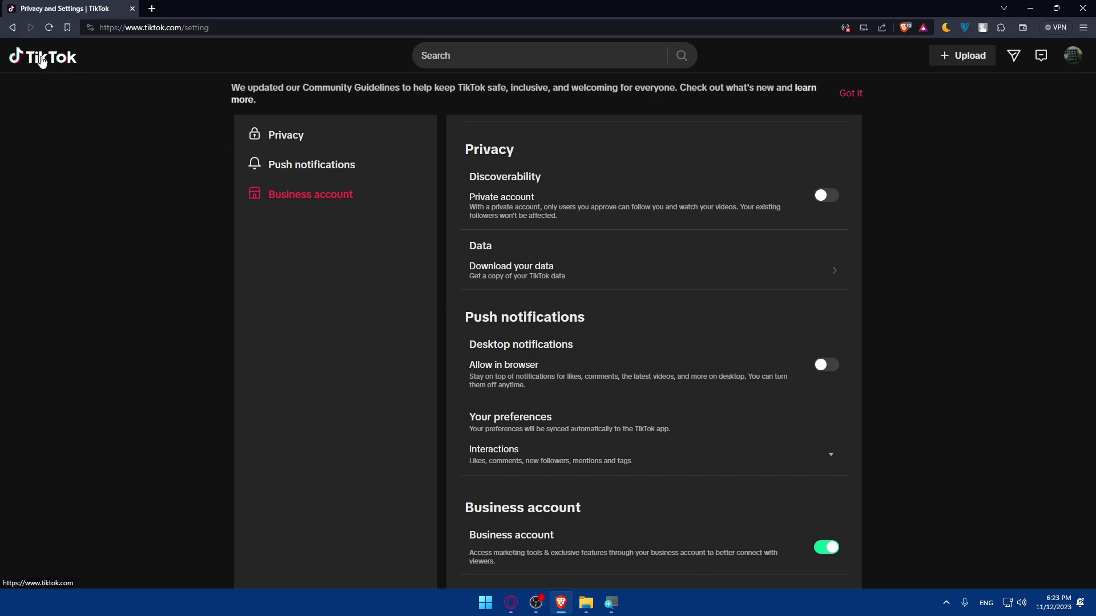
click(42, 62)
key(alt+Left)
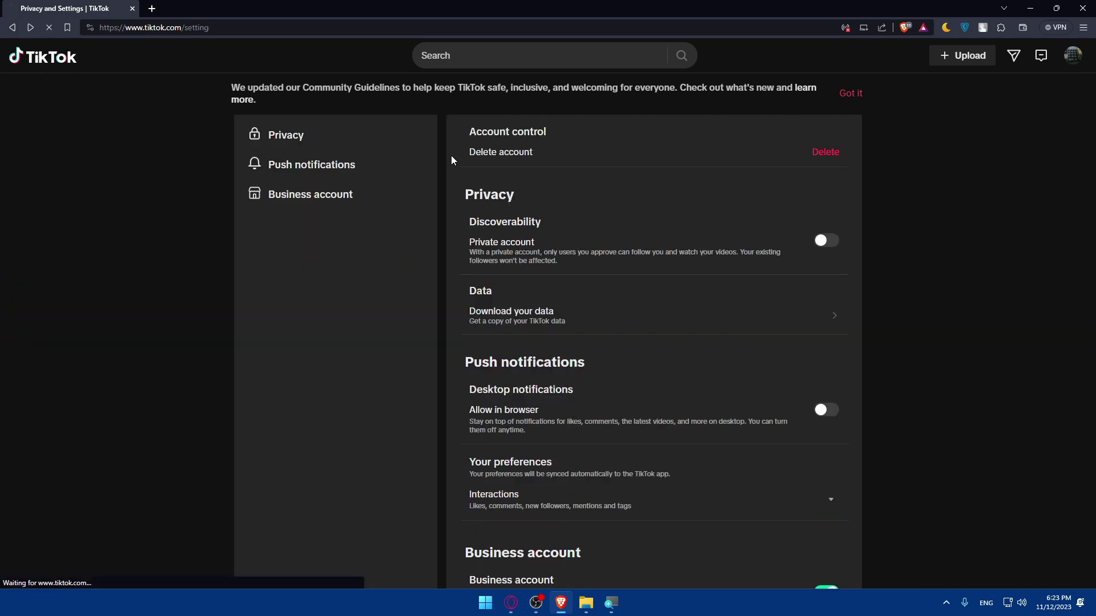
key(alt+Left)
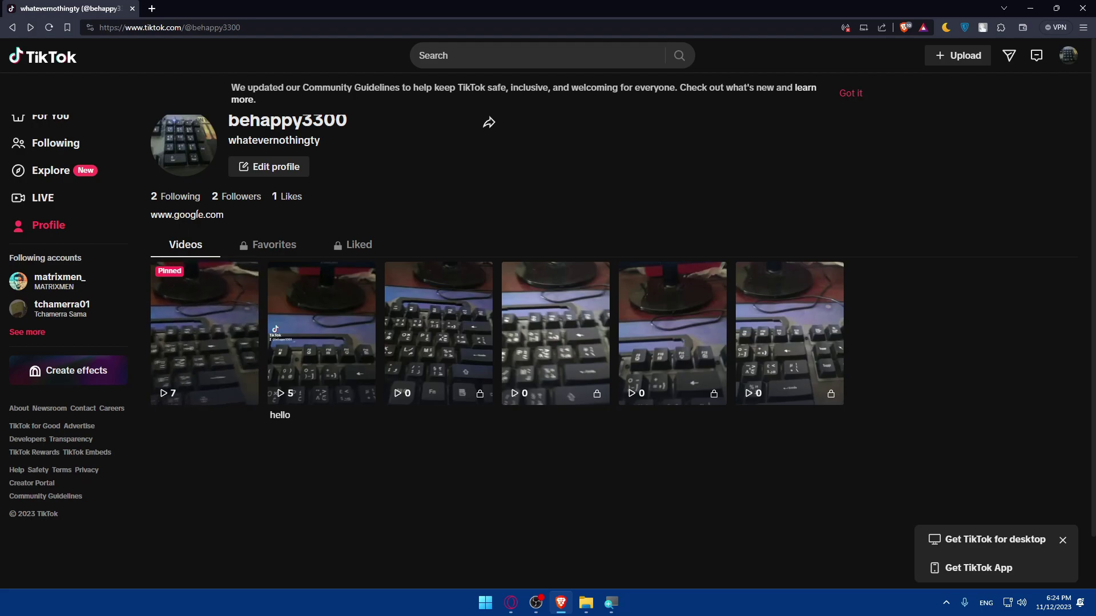
drag(151, 197, 336, 197)
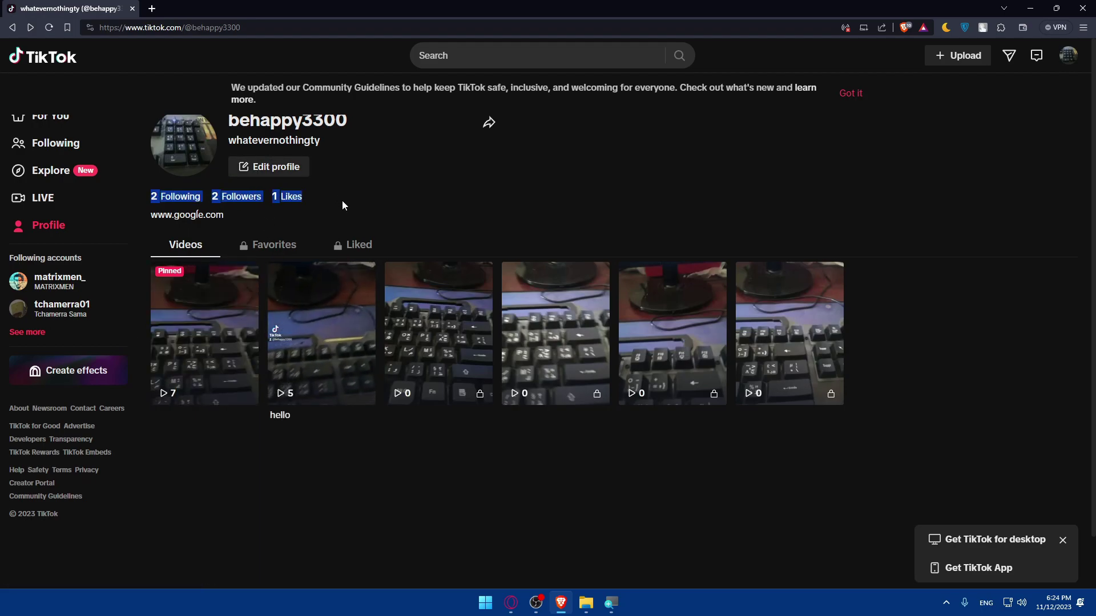
click(341, 200)
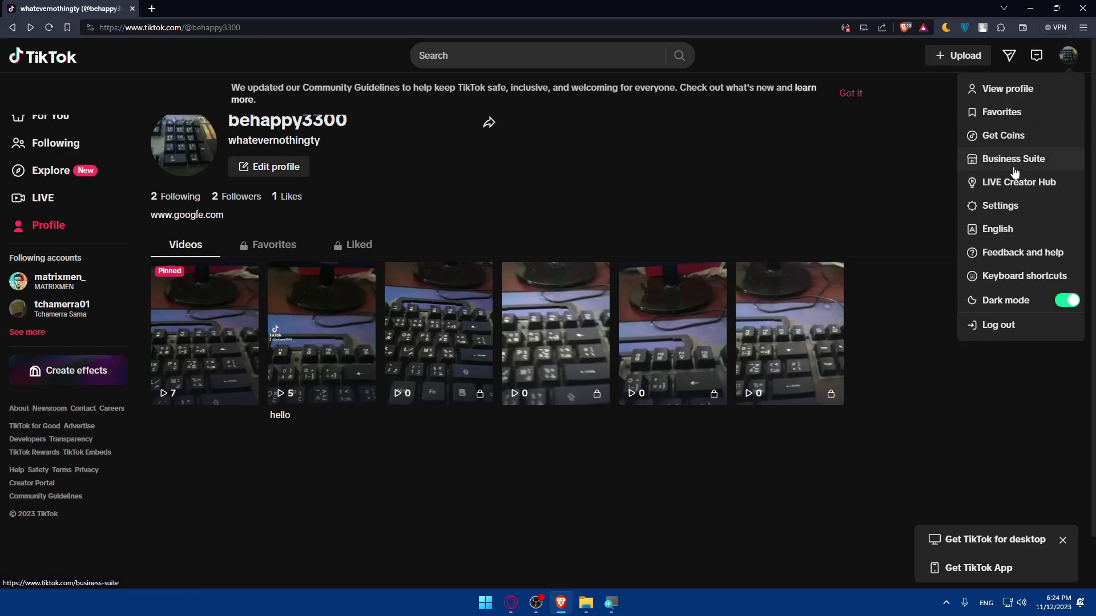
- Open Business Suite and dismiss the Scheduler introduction tip
click(996, 160)
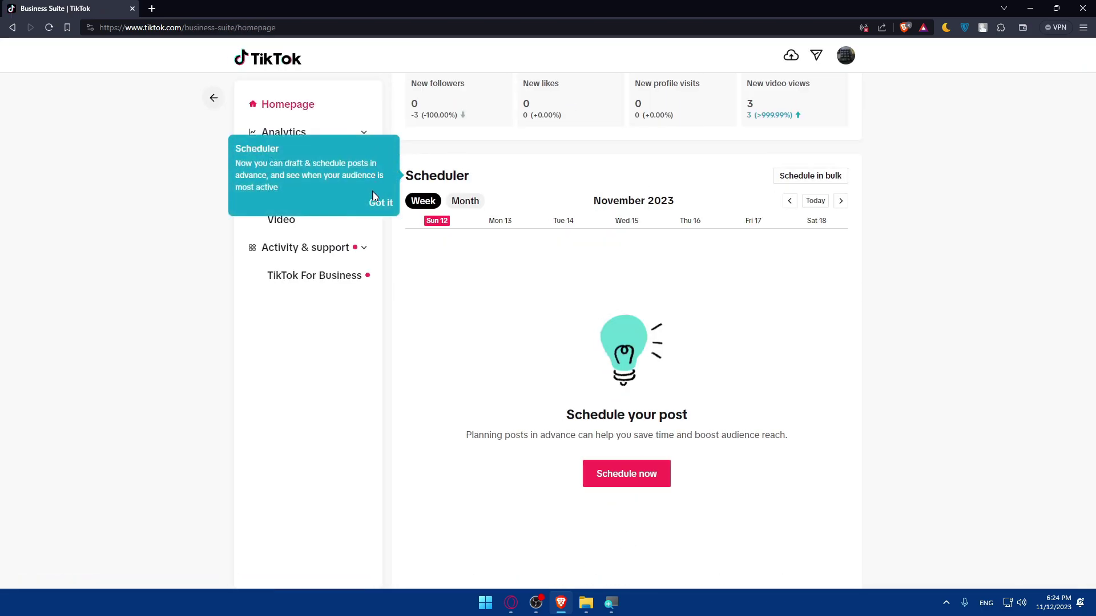
click(379, 201)
scroll(575, 340, up, 3)
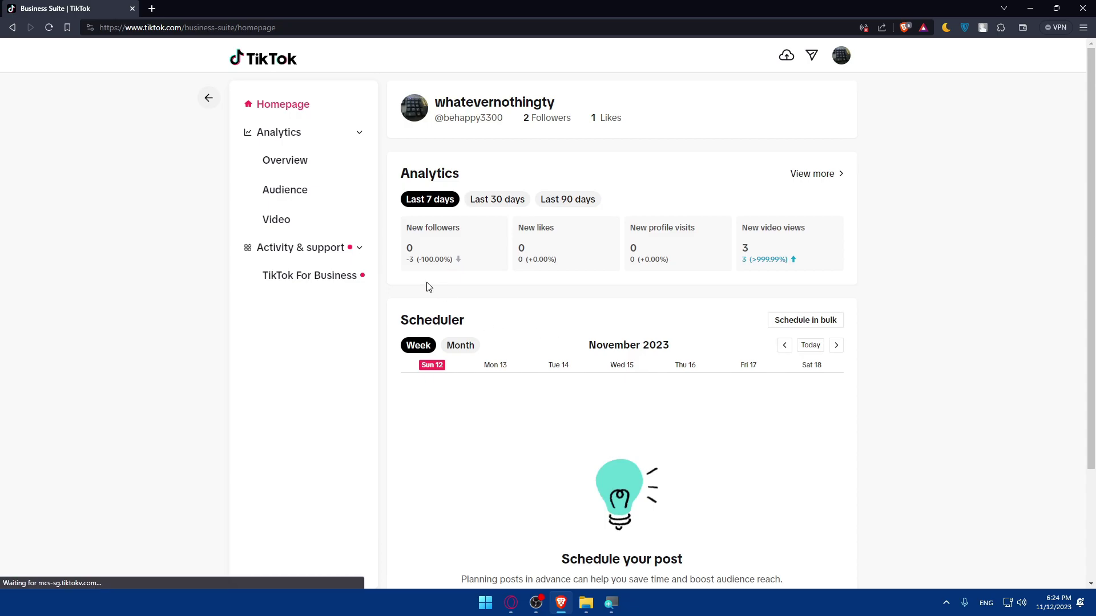
- Visit the public profile and LIVE Creator Hub, then open the account settings
click(841, 56)
click(853, 87)
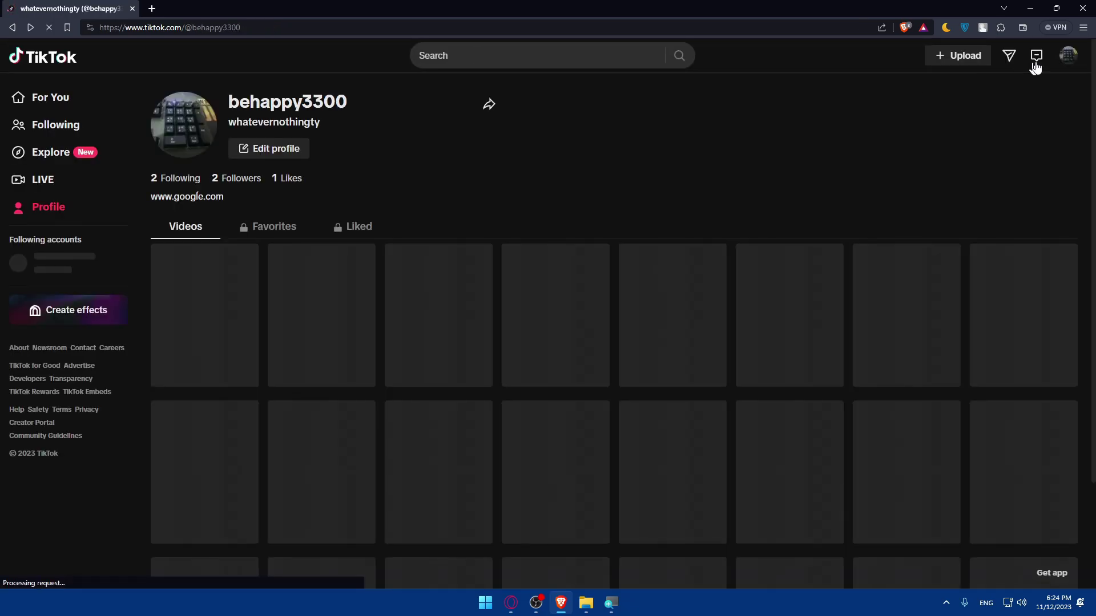
mouse_move(1068, 55)
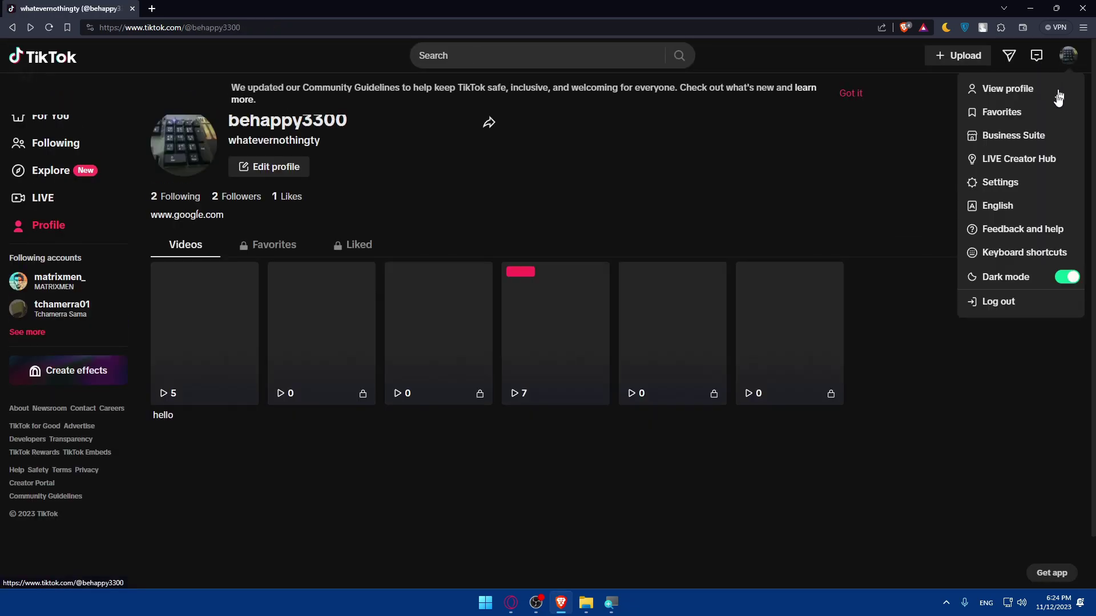
click(1015, 178)
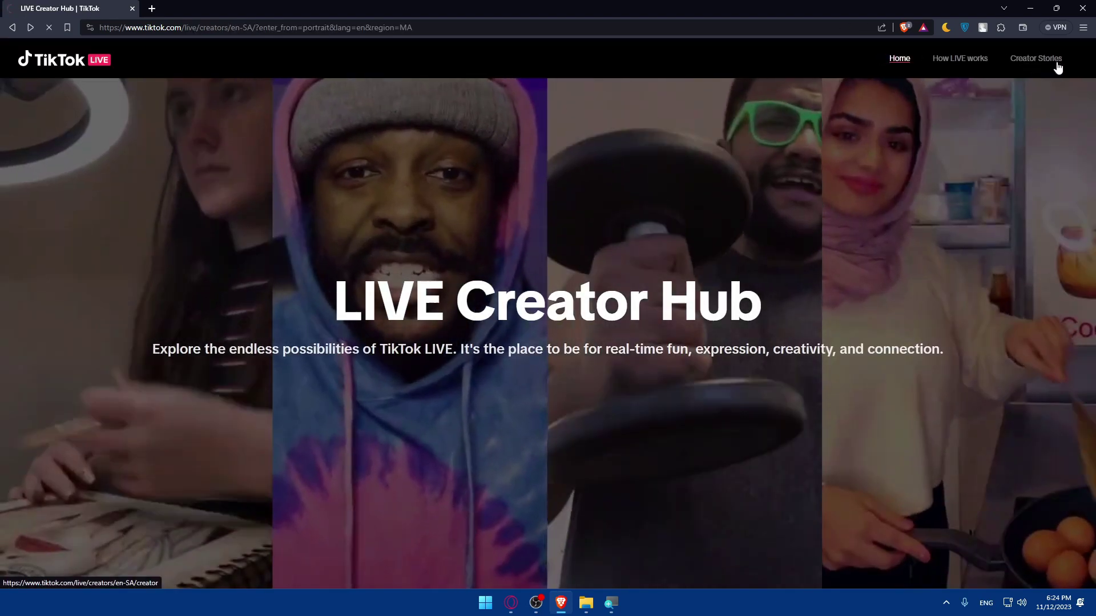
key(alt+Left)
mouse_move(1060, 63)
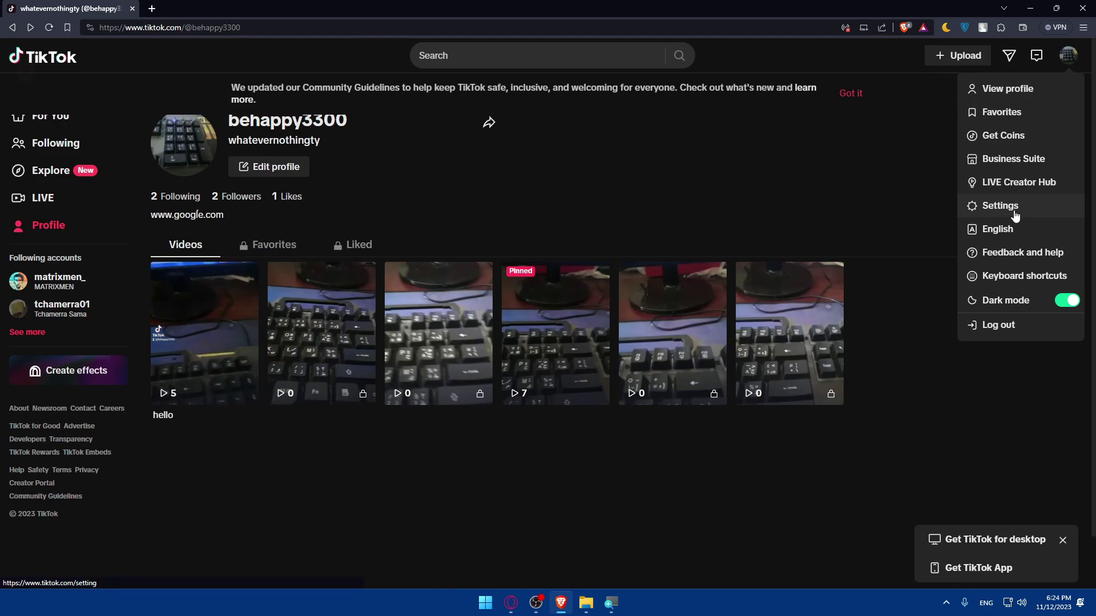
click(1015, 207)
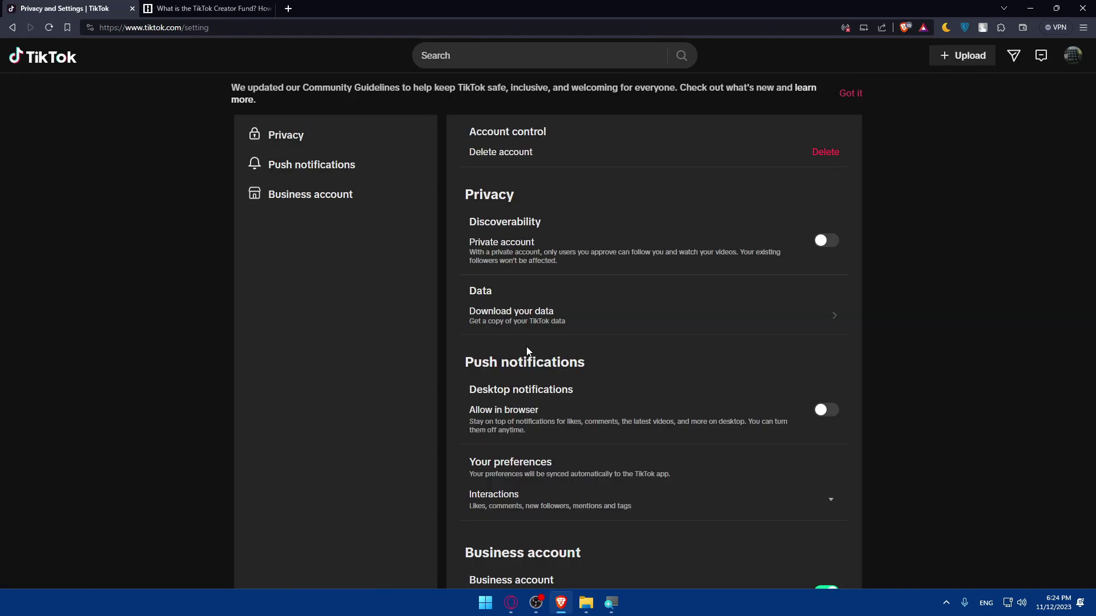
- Scroll through the Creator Fund article's requirements, How to apply and Pro account sections
scroll(543, 240, down, 20)
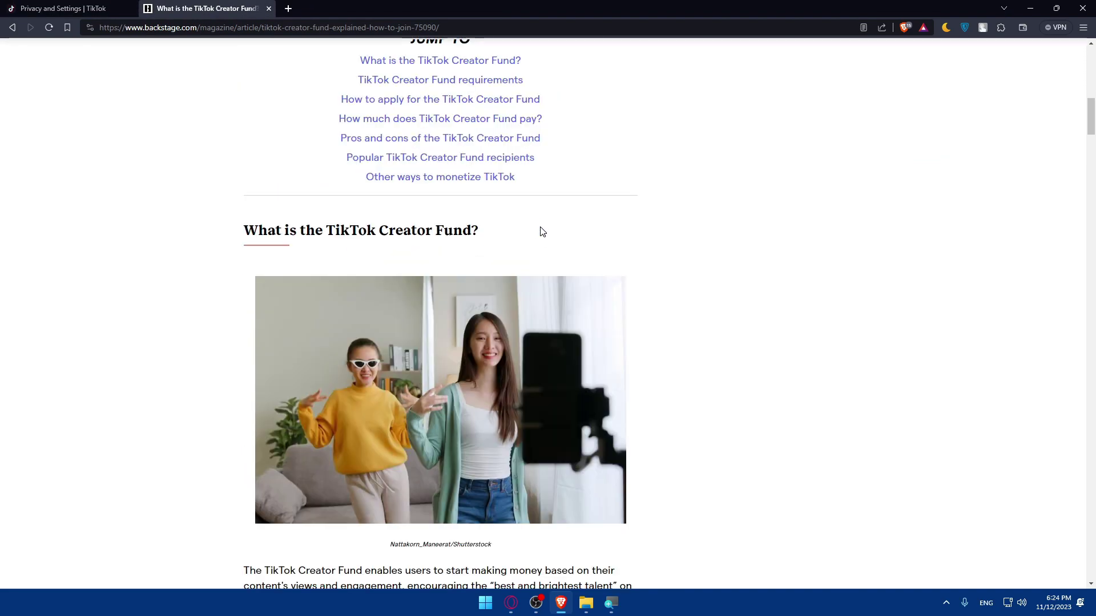
scroll(529, 210, down, 8)
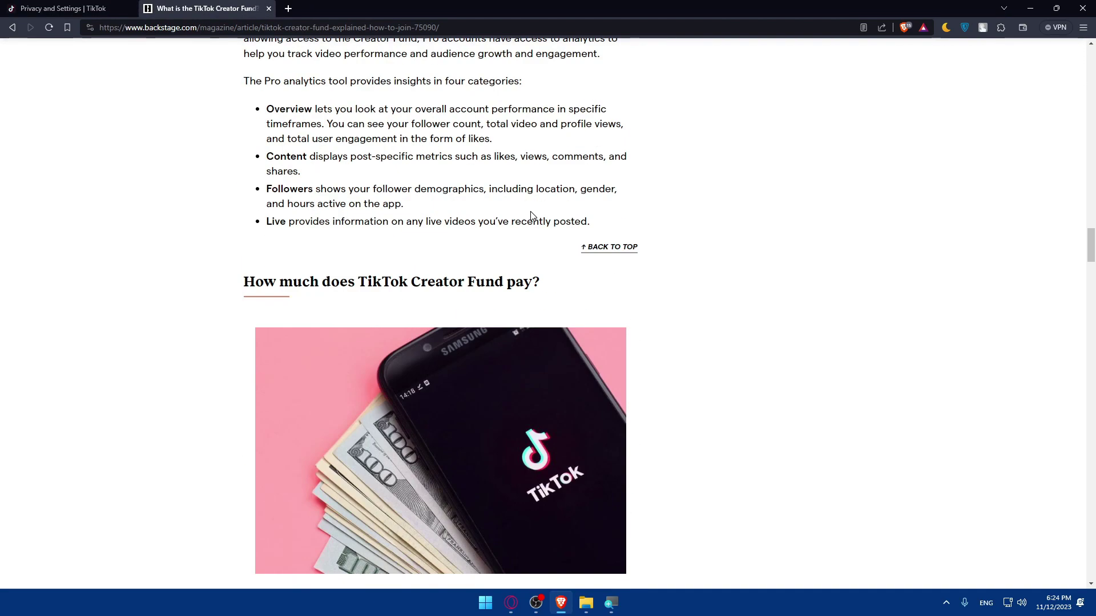
scroll(530, 211, up, 6)
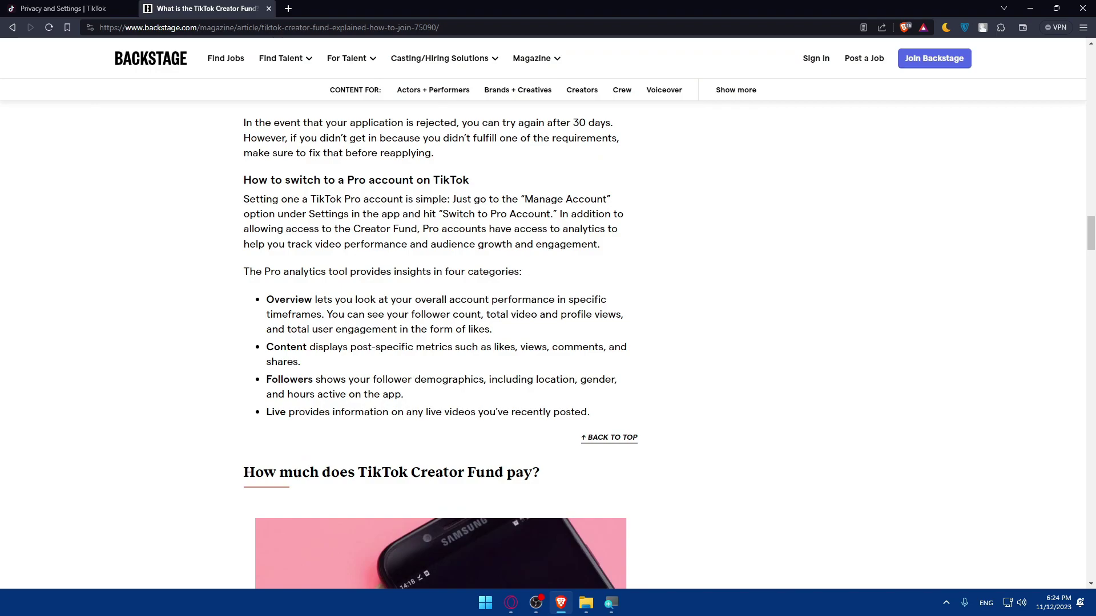
scroll(434, 343, up, 12)
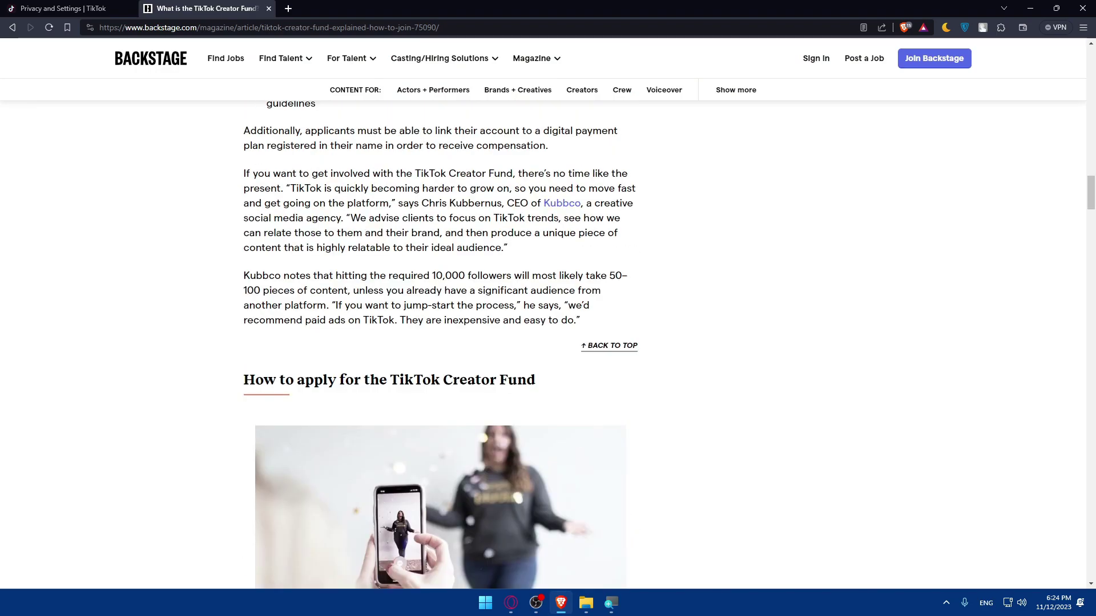
scroll(392, 371, down, 10)
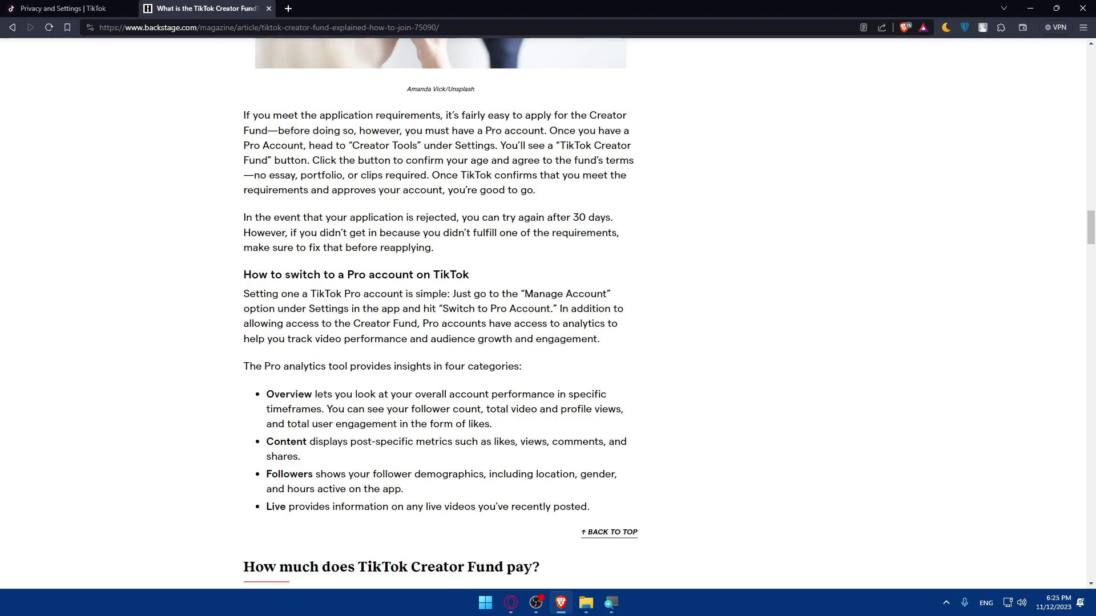
scroll(434, 314, down, 3)
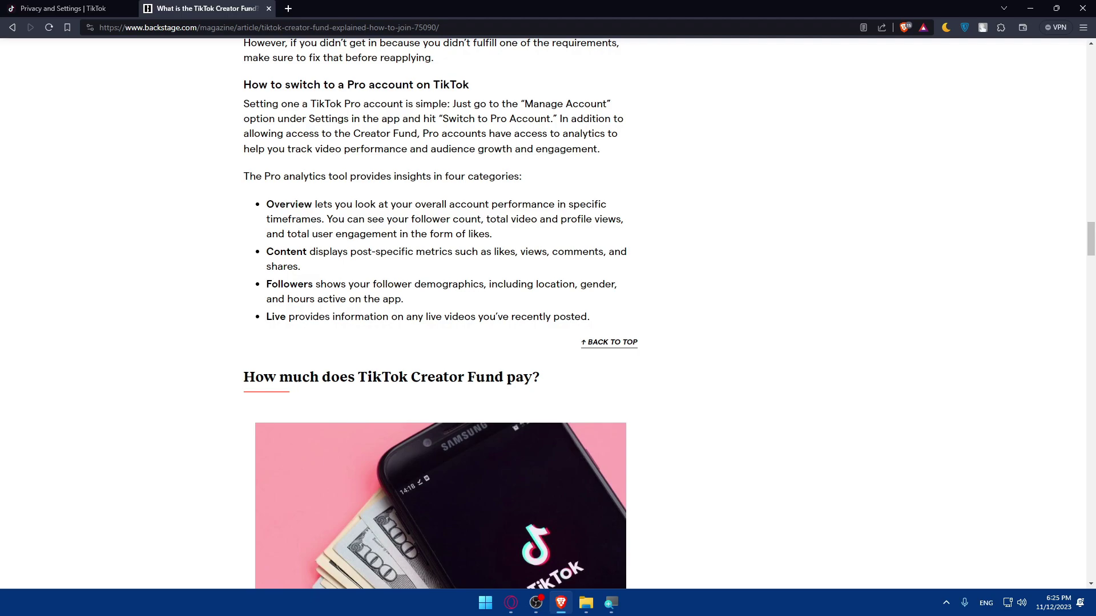
- Return to the TikTok tab and open Business Suite from the avatar menu
click(95, 8)
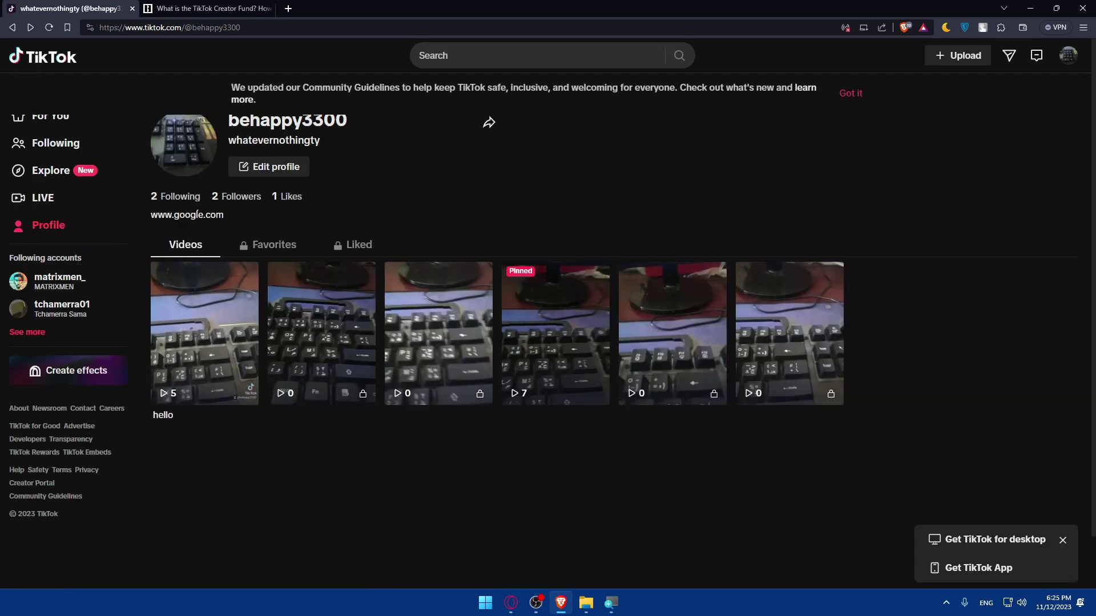
mouse_move(1068, 59)
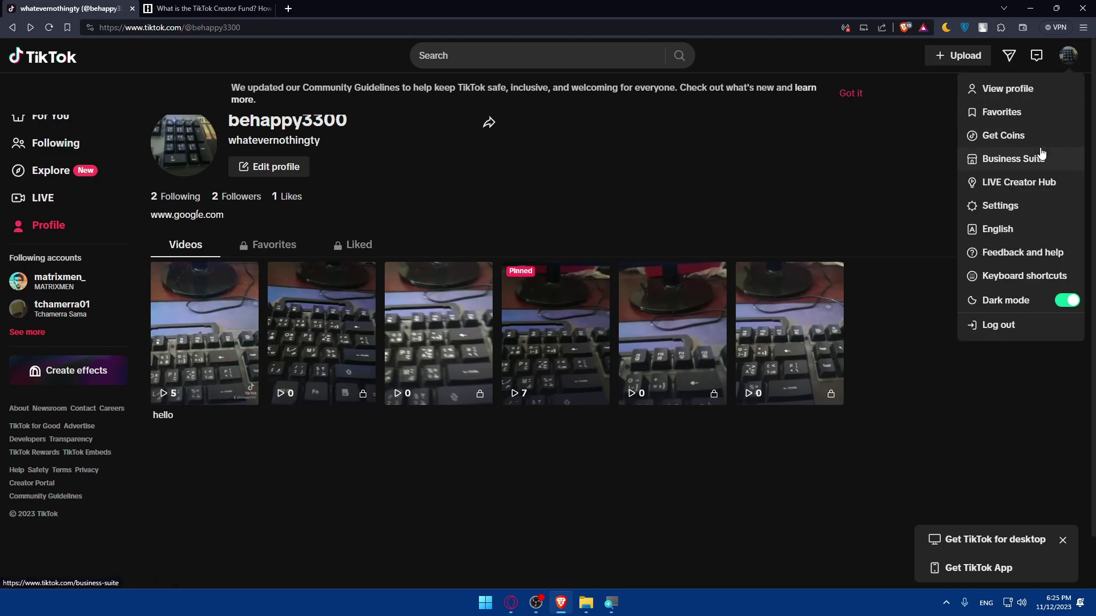
click(1032, 164)
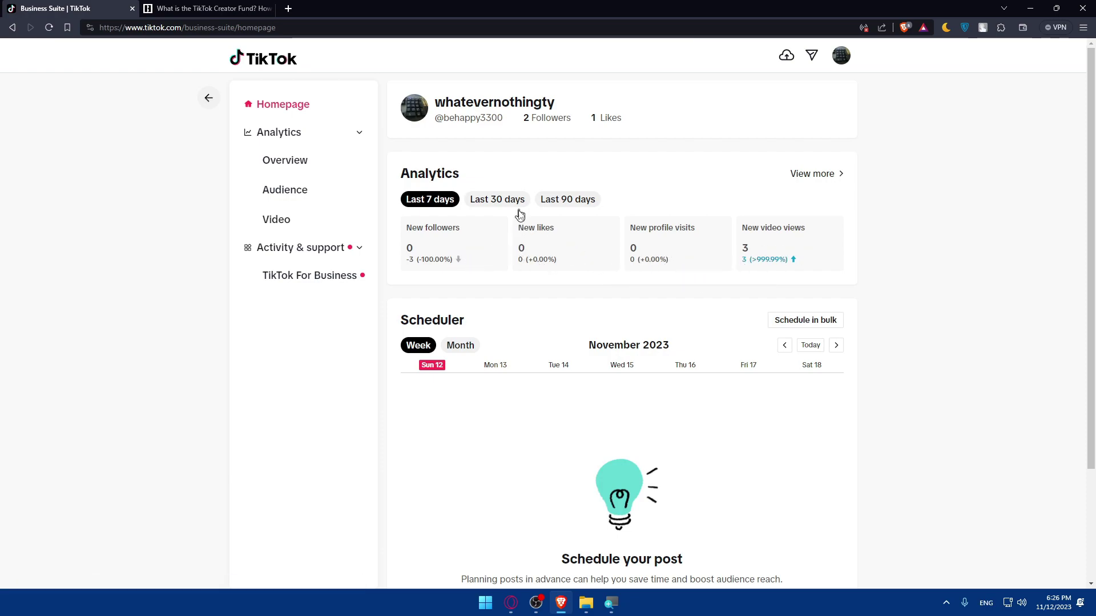
- Switch the Analytics card to Last 30 days: 3 new followers, 0 likes, 3 video views
click(491, 202)
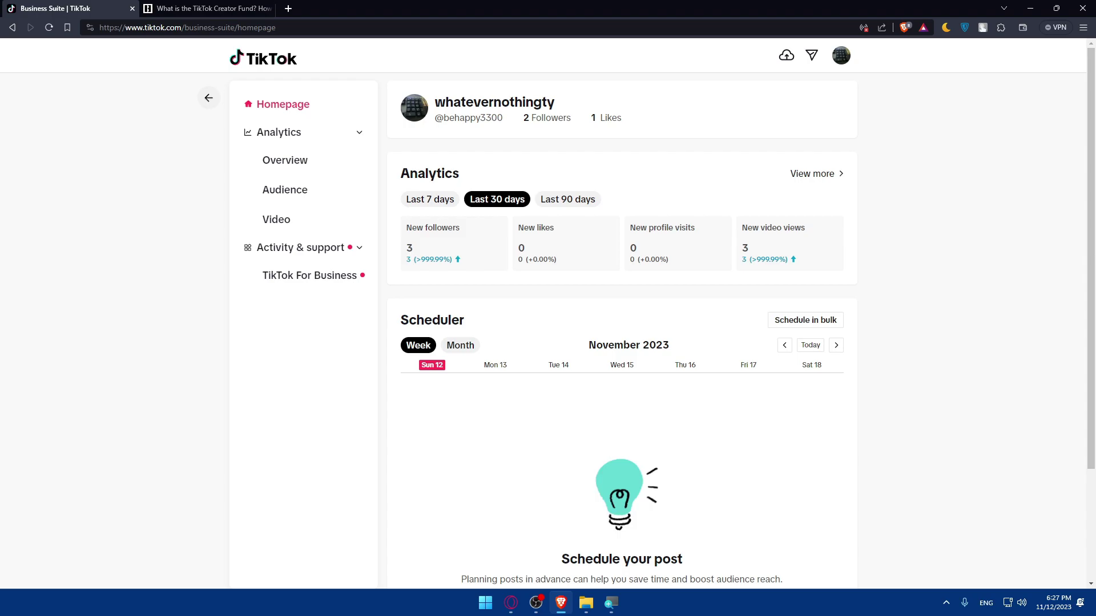
- On the Creator Portal's Creator Fund page, open the Creator Fund Terms link in a new tab
key(ctrl+Tab)
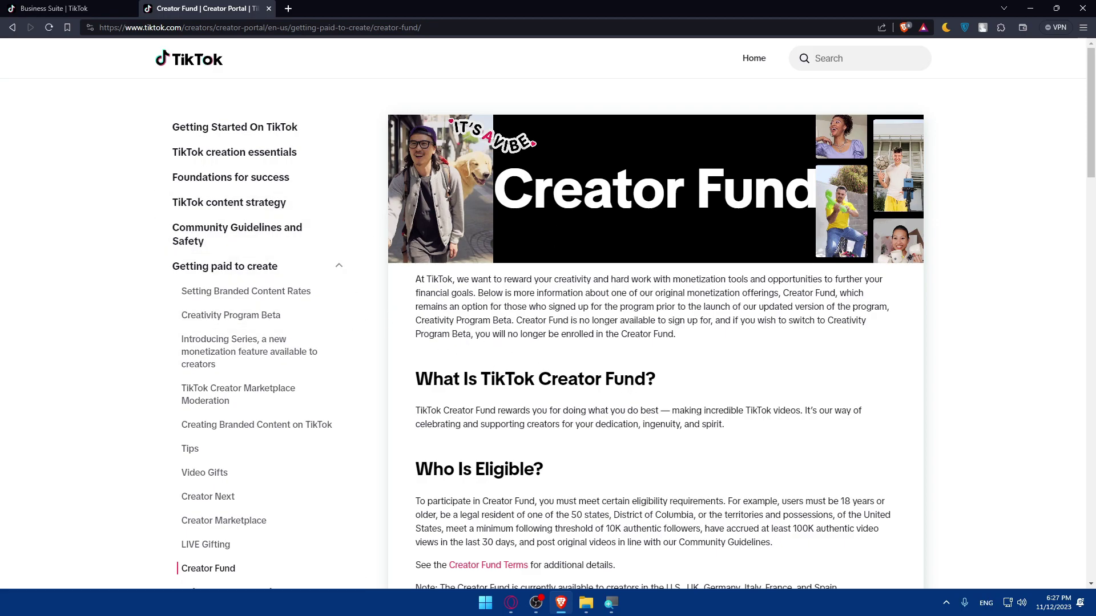
scroll(624, 373, down, 3)
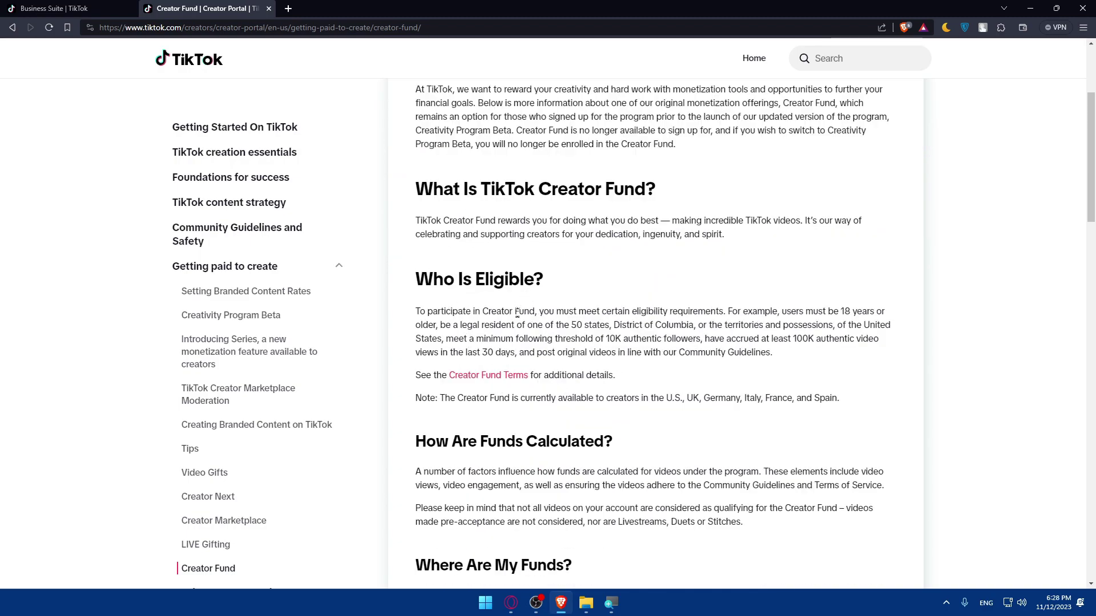
right_click(478, 381)
click(505, 381)
- Read the Creator Fund Terms, highlighting the 10,000-follower requirement, then close that tab
key(ctrl+Tab)
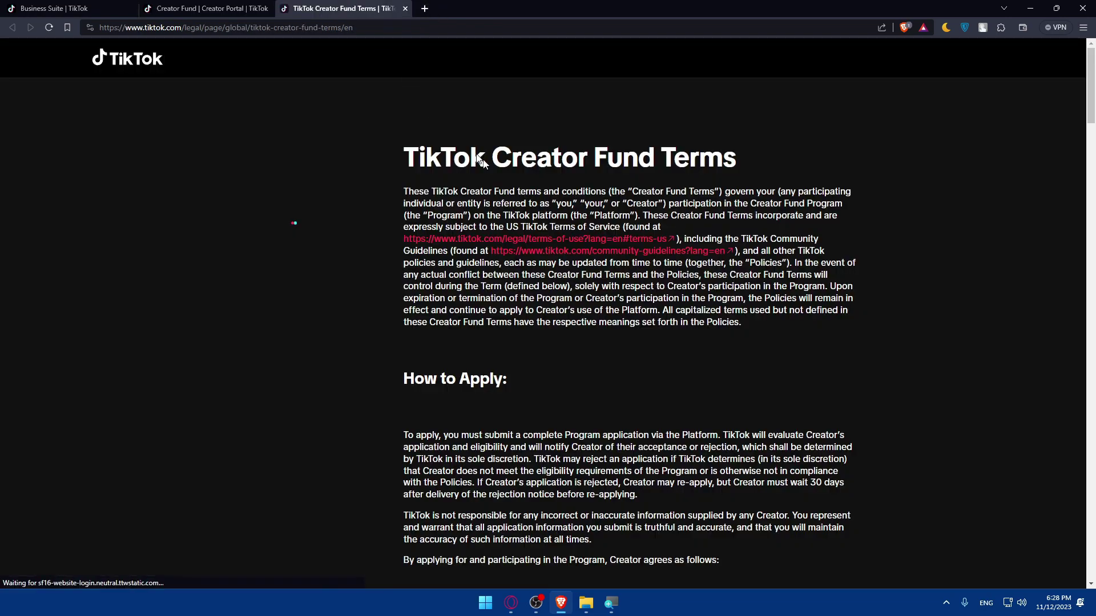
scroll(530, 215, down, 10)
scroll(498, 221, up, 7)
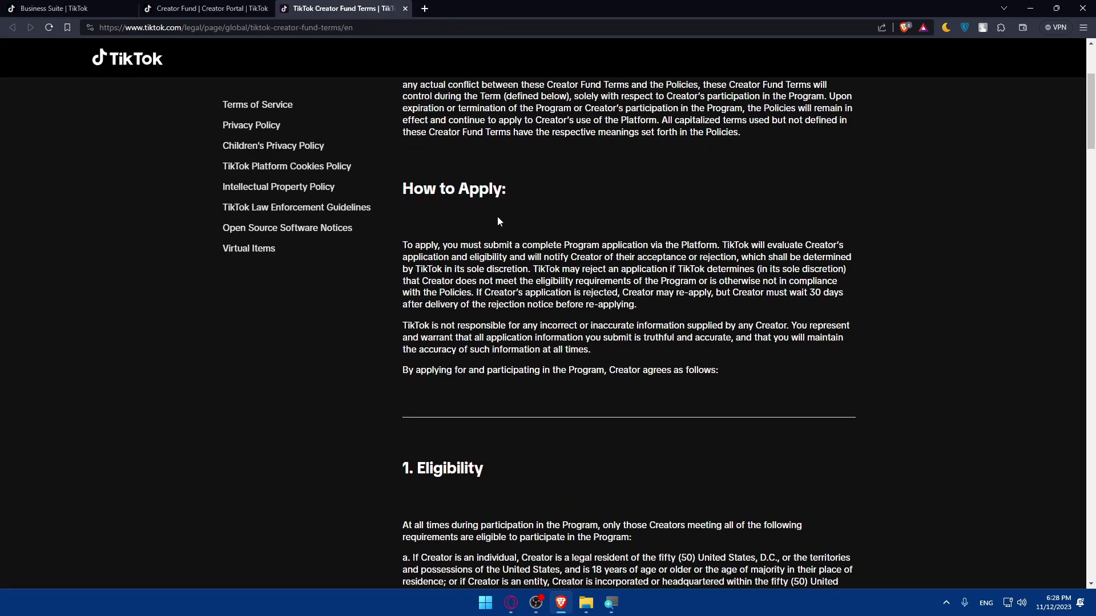
scroll(498, 221, down, 5)
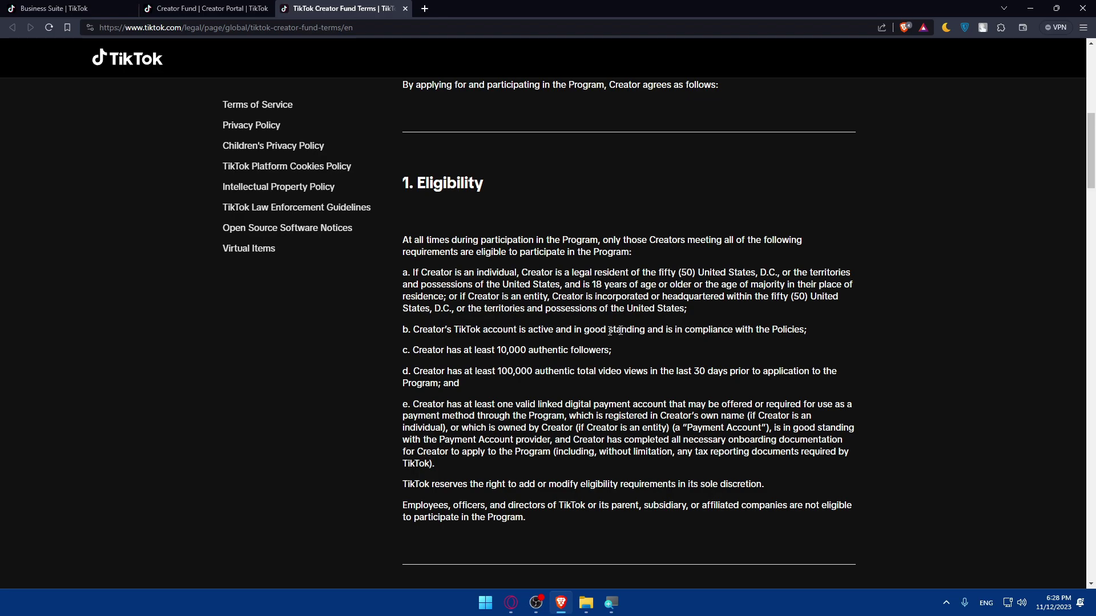
drag(493, 350, 529, 350)
scroll(710, 307, down, 7)
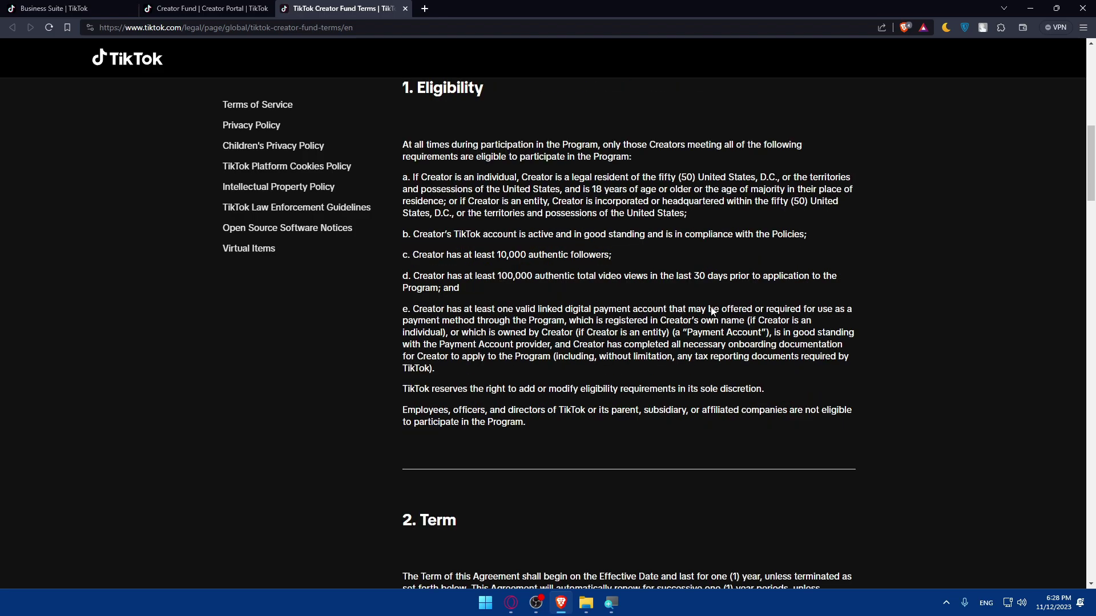
scroll(604, 318, down, 20)
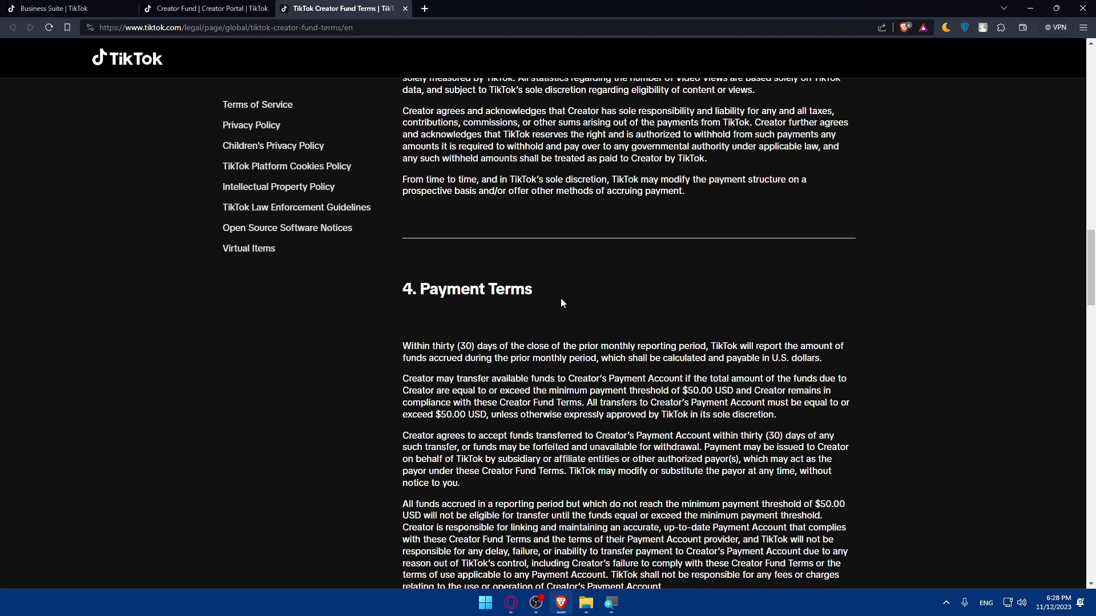
scroll(529, 307, up, 2)
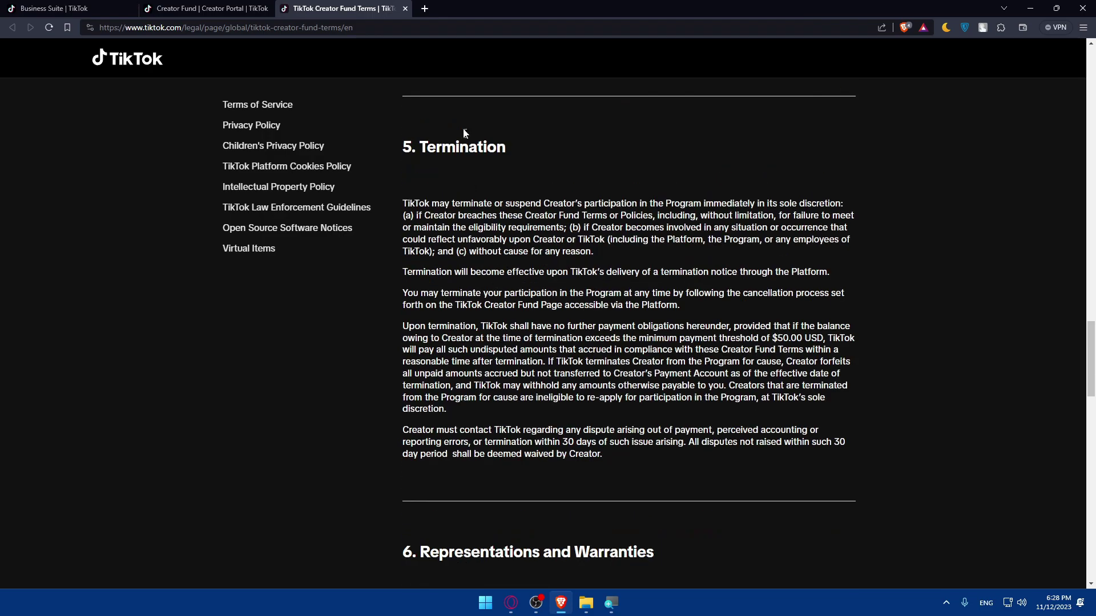
click(405, 8)
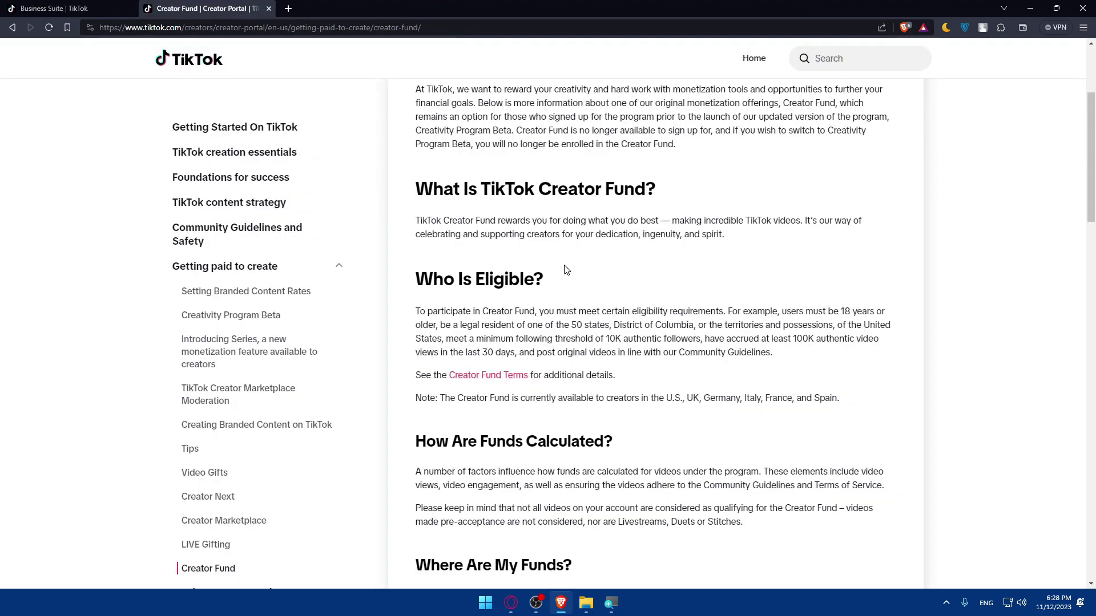
scroll(567, 271, down, 2)
scroll(653, 272, down, 2)
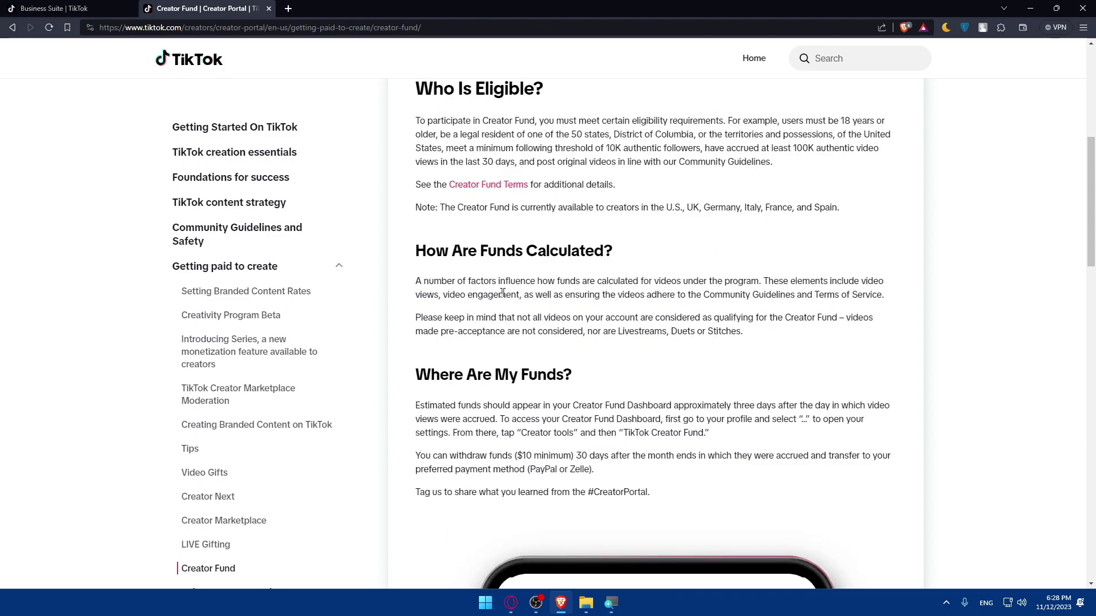
scroll(497, 294, down, 4)
scroll(497, 294, down, 6)
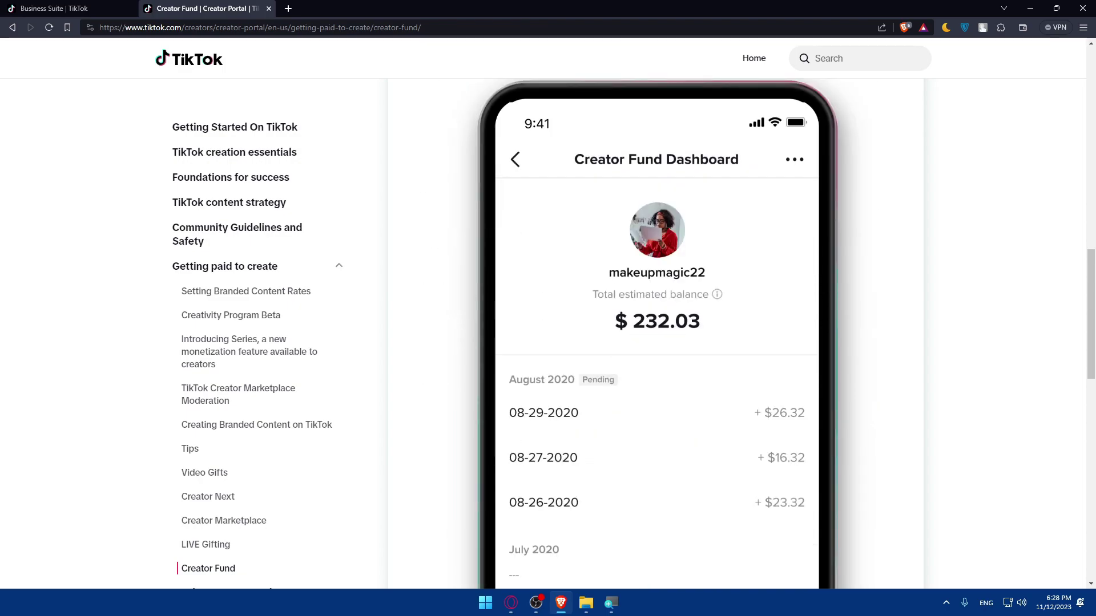
scroll(614, 381, down, 10)
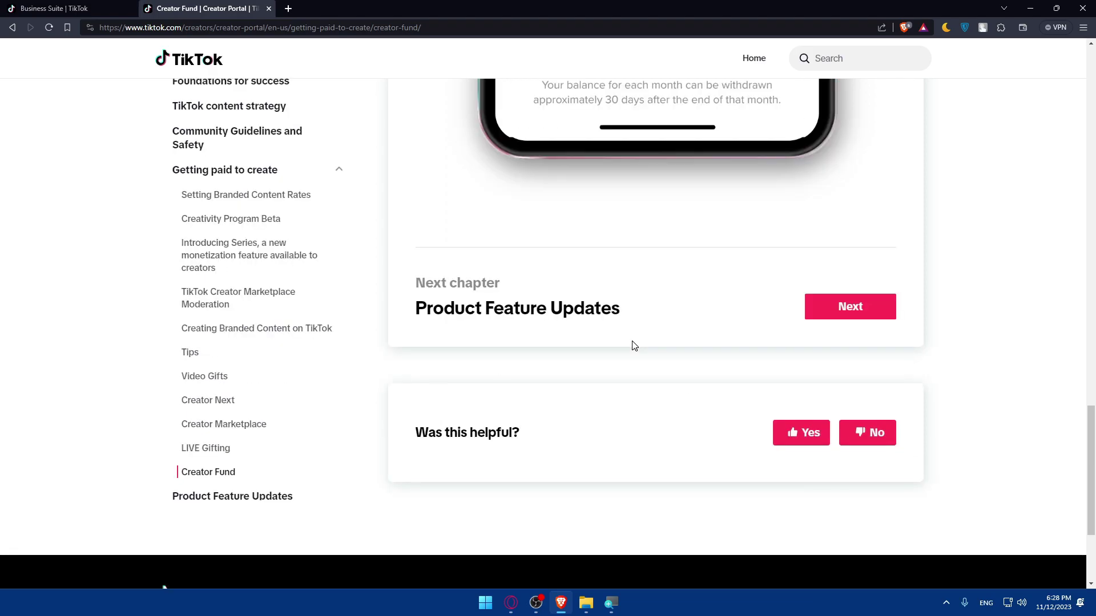